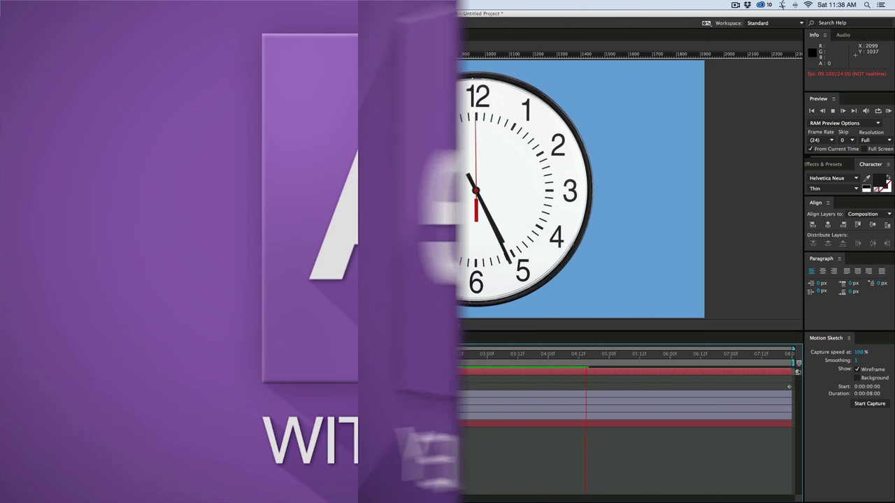
At 0:00:02:07, enter Hours 5, Minutes 30 and Seconds 15 in the Clock Control sliders.
left_click_drag(552, 355, 444, 355)
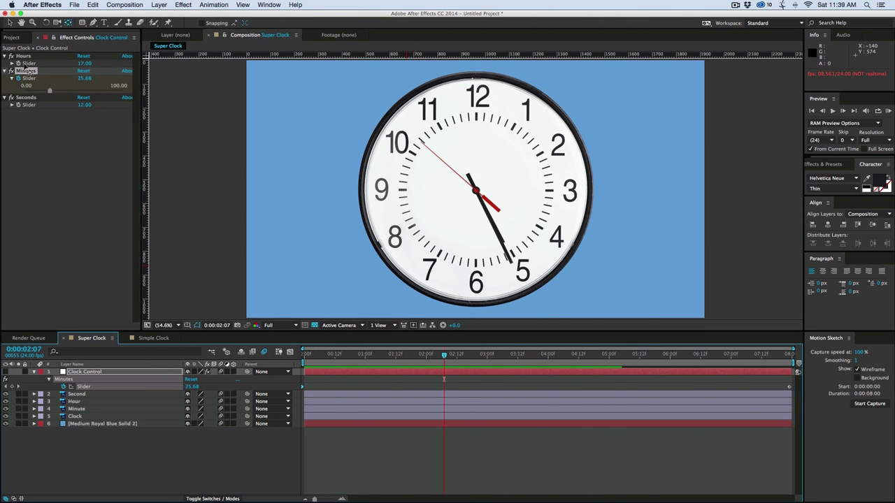
left_click_drag(35, 65, 70, 66)
left_click(83, 64)
type("5")
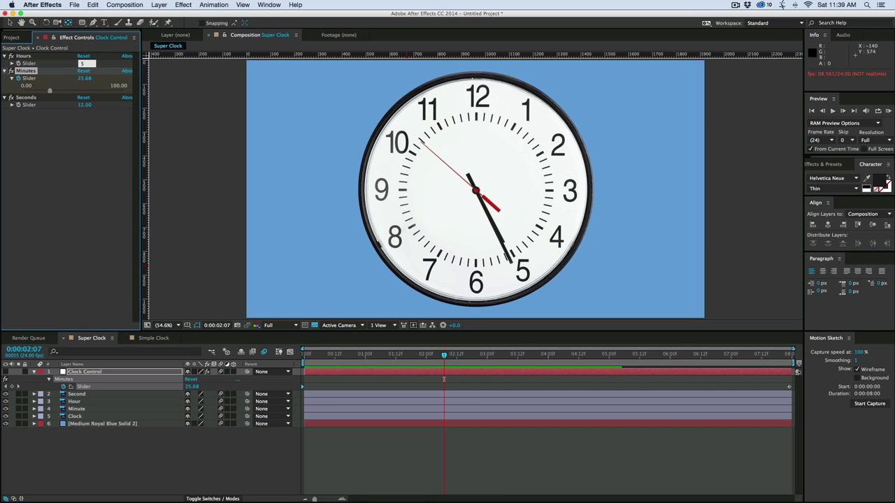
left_click(84, 79)
type("30")
left_click(85, 105)
type("15")
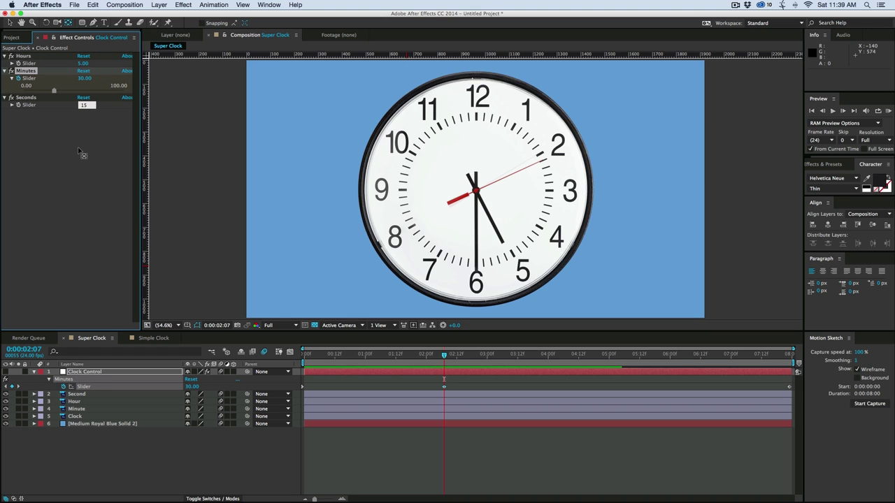
key("Return")
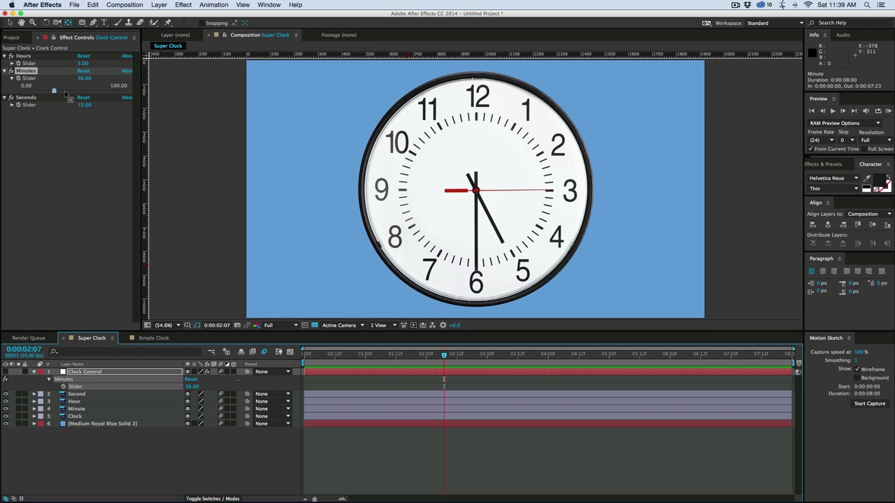
Scrub the Minutes and Seconds sliders upward and preview the ticking clock.
left_click_drag(54, 92, 91, 92)
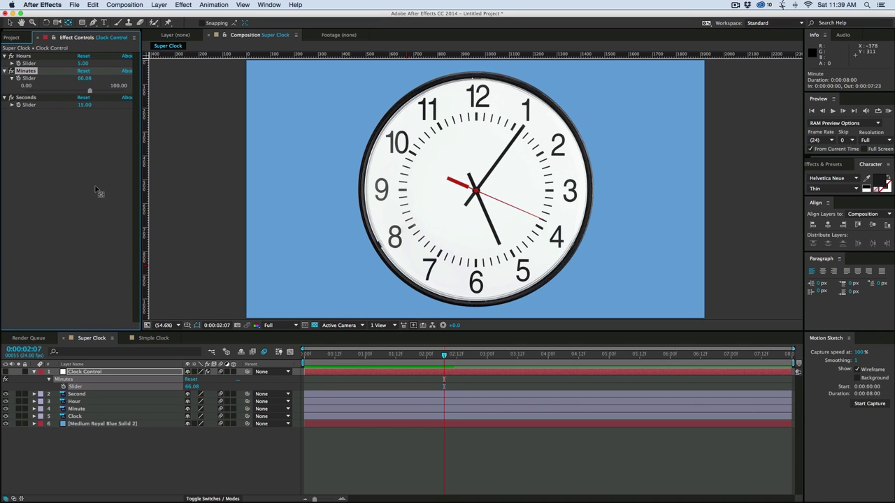
key("space")
key("space")
left_click_drag(84, 105, 98, 110)
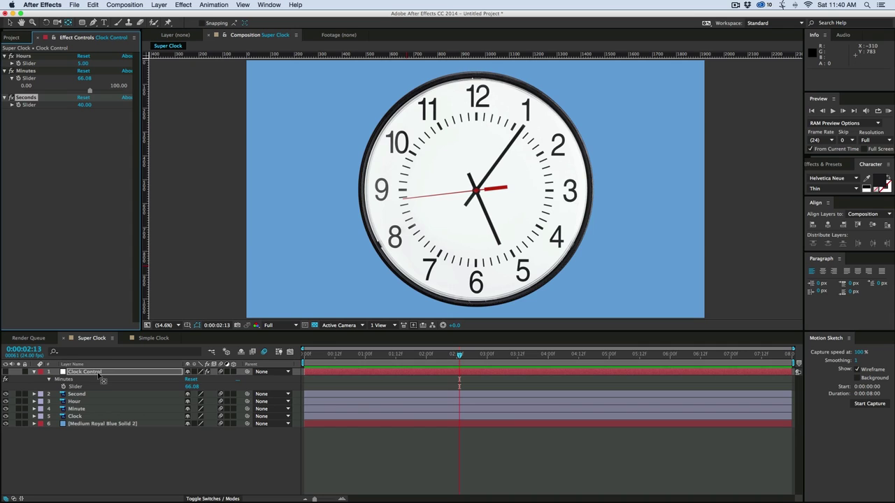
key("super+Tab")
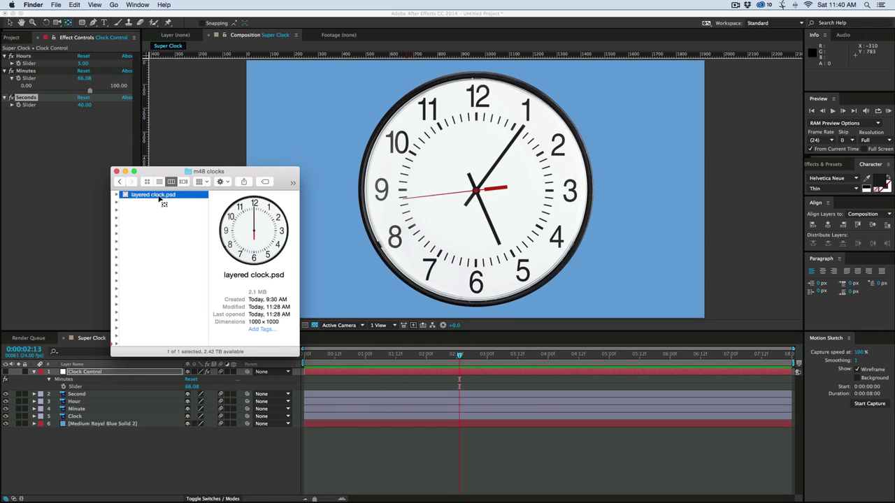
Drag layered clock.psd from the m48 clocks folder toward After Effects.
left_click_drag(159, 199, 196, 192)
Drop layered clock.psd into the Project panel's item list to import it.
left_click(87, 409)
left_click(90, 402)
left_click(90, 394)
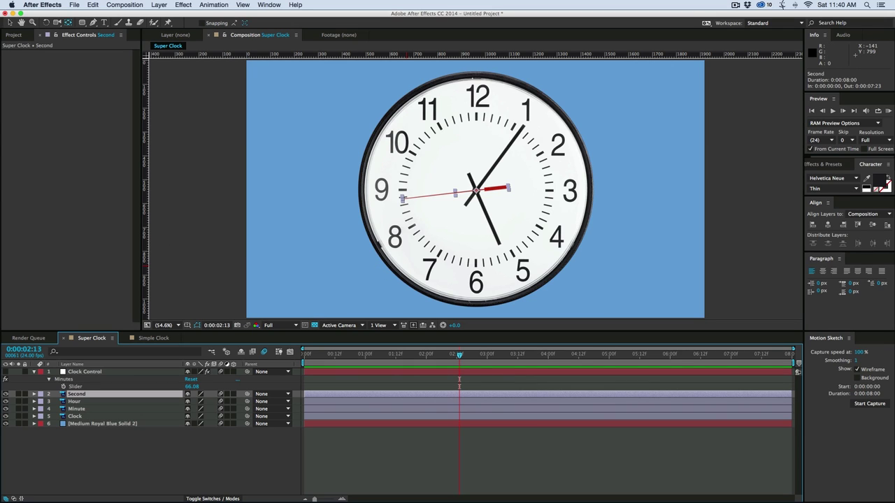
left_click(14, 34)
left_click_drag(14, 212, 62, 189)
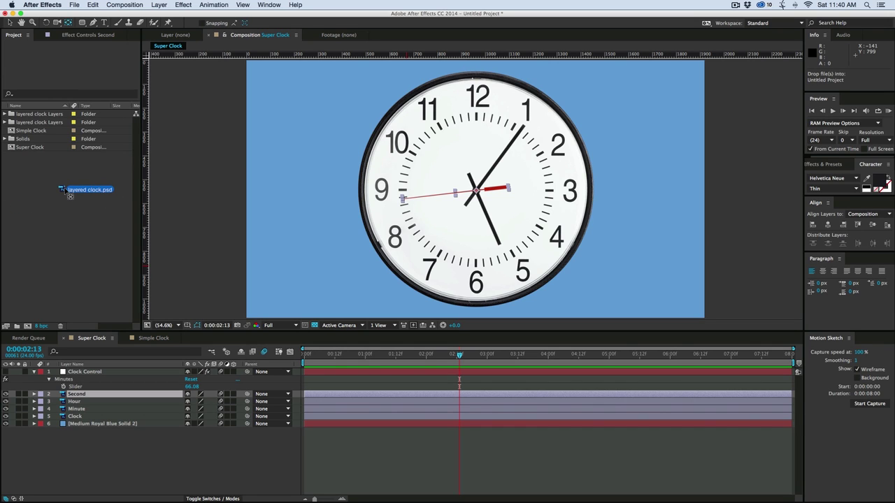
left_click_drag(63, 188, 63, 189)
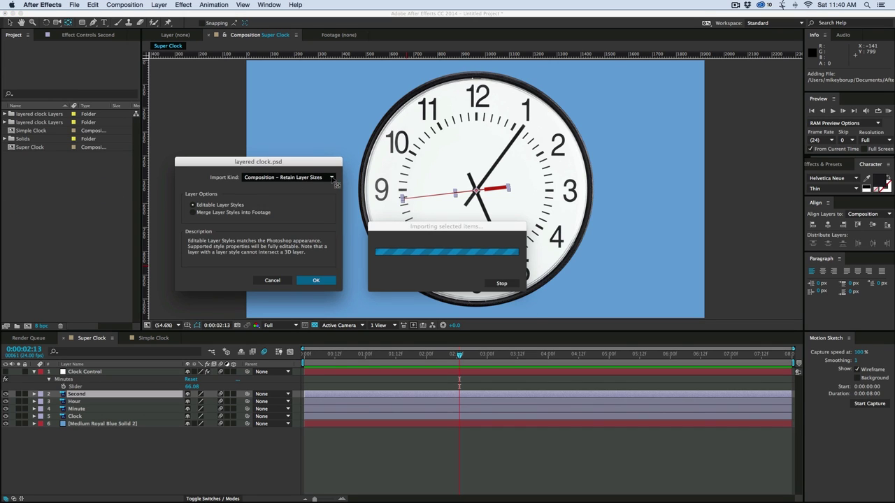
Import the PSD with Import Kind set to Composition – Retain Layer Sizes.
left_click(280, 179)
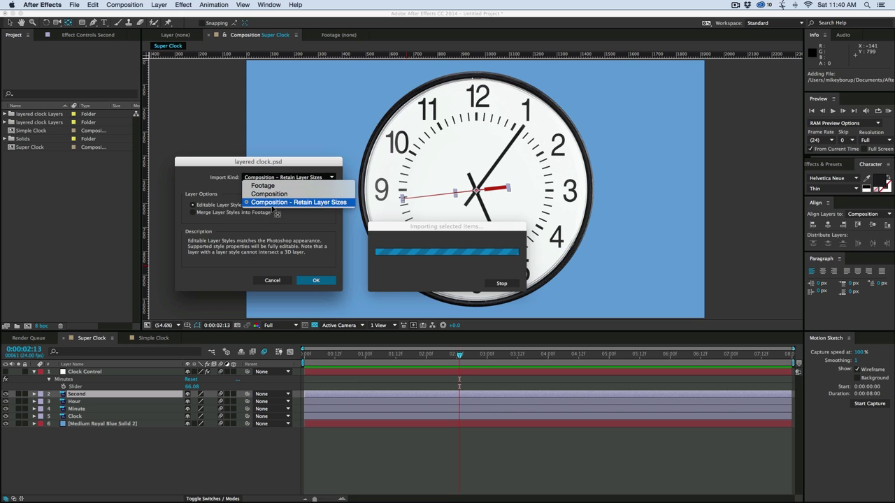
left_click(322, 203)
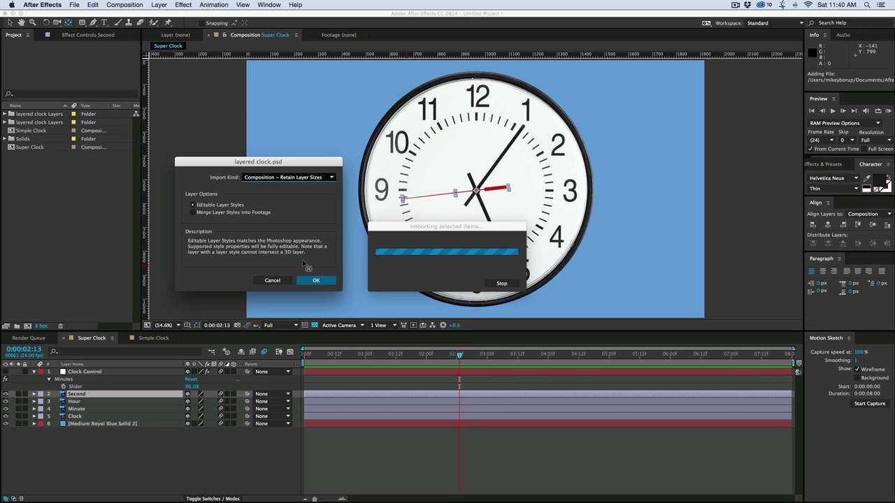
left_click(321, 282)
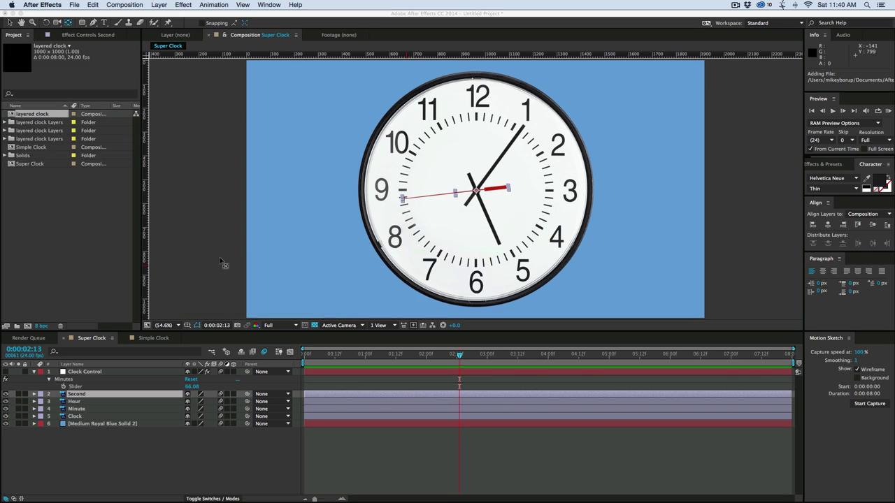
Open the layered clock composition and bring up its Composition Settings.
left_click(36, 181)
double_click(11, 114)
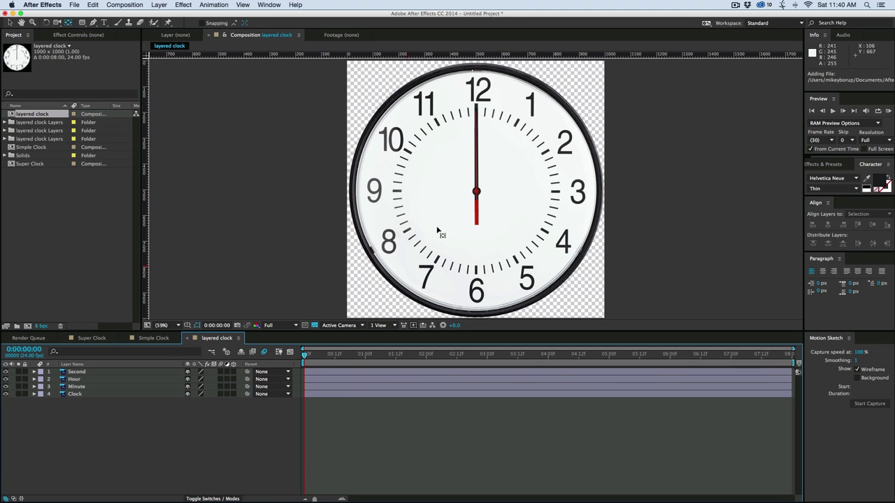
right_click(314, 135)
left_click(332, 155)
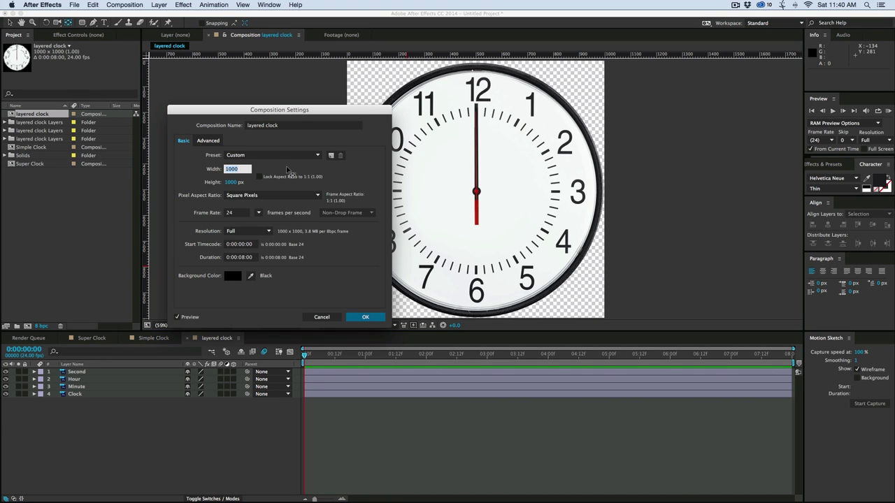
Resize the composition to 1920×1080 and view it at 50%.
type("1920")
key("Tab")
type("1080")
key("Return")
key("comma")
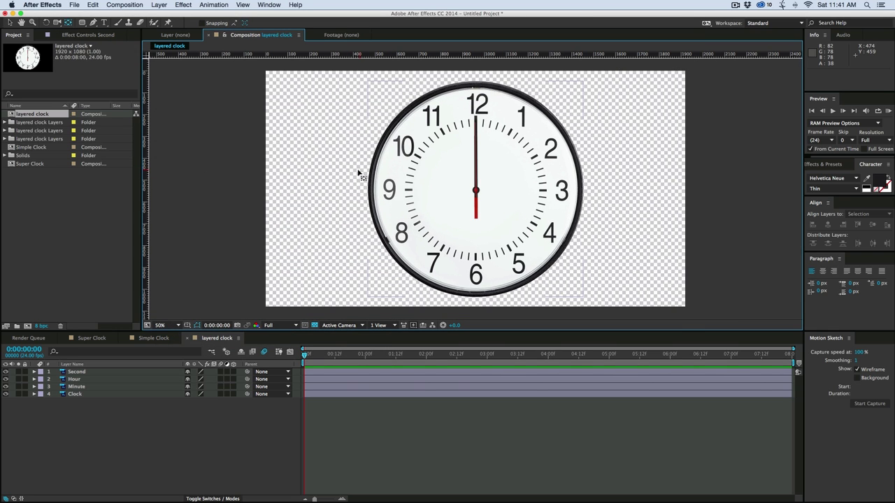
Add a Medium Royal Blue solid and place it beneath the clock layers.
key("super+y")
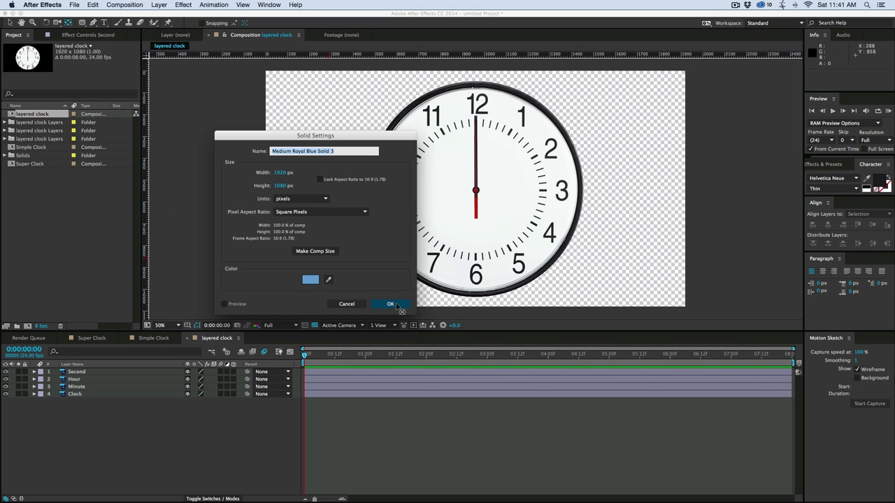
left_click(400, 308)
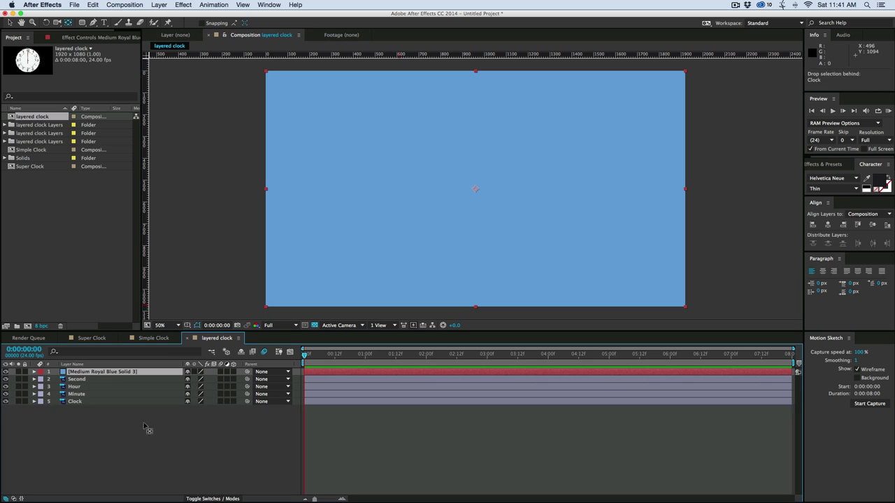
left_click_drag(91, 374, 98, 420)
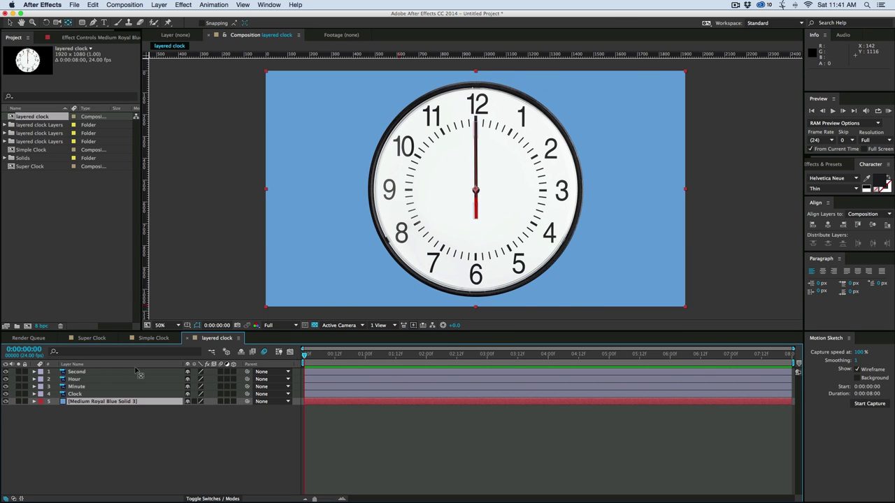
left_click(477, 210)
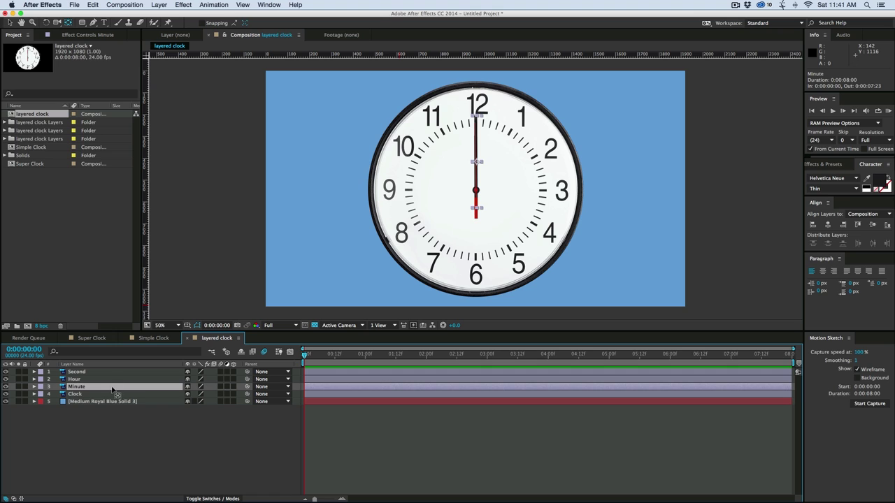
left_click(116, 379)
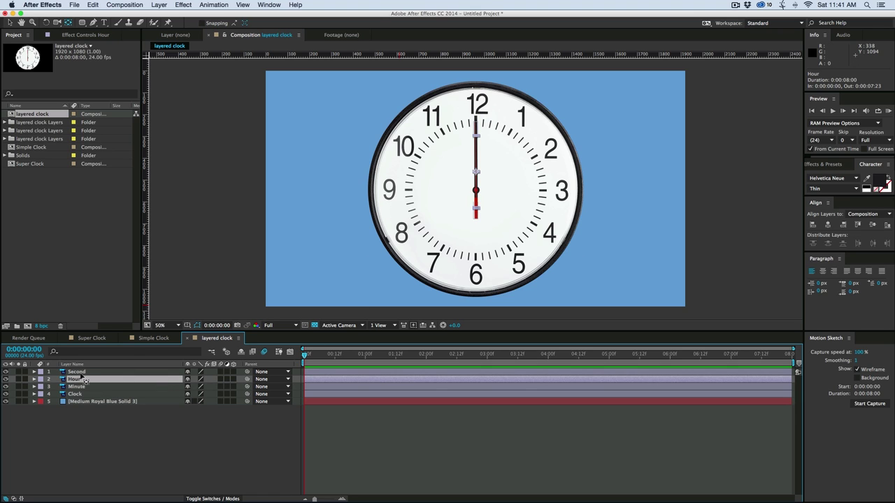
left_click(80, 372)
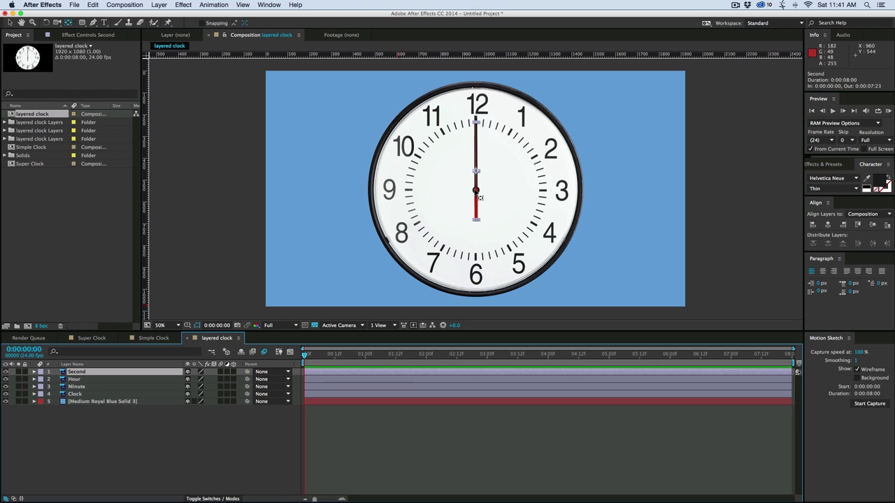
left_click(137, 438)
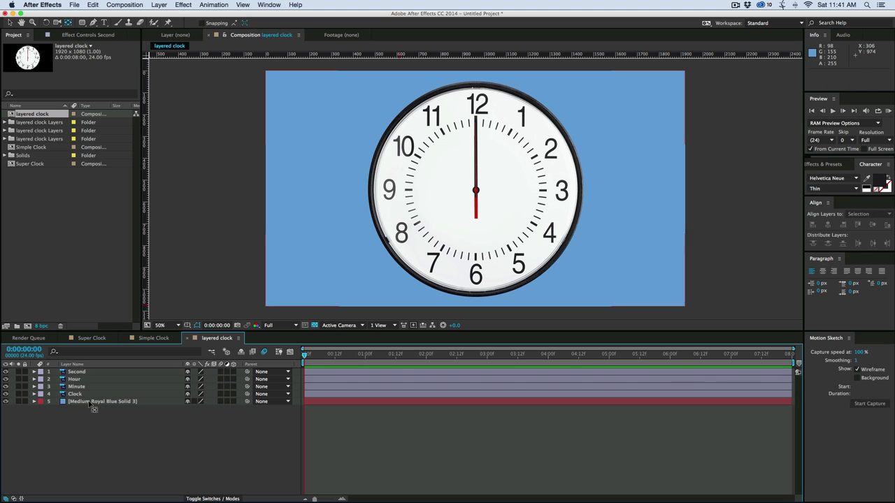
Show rulers and cross vertical and horizontal guides at the clock centre, zoomed in on the pivot.
key("period")
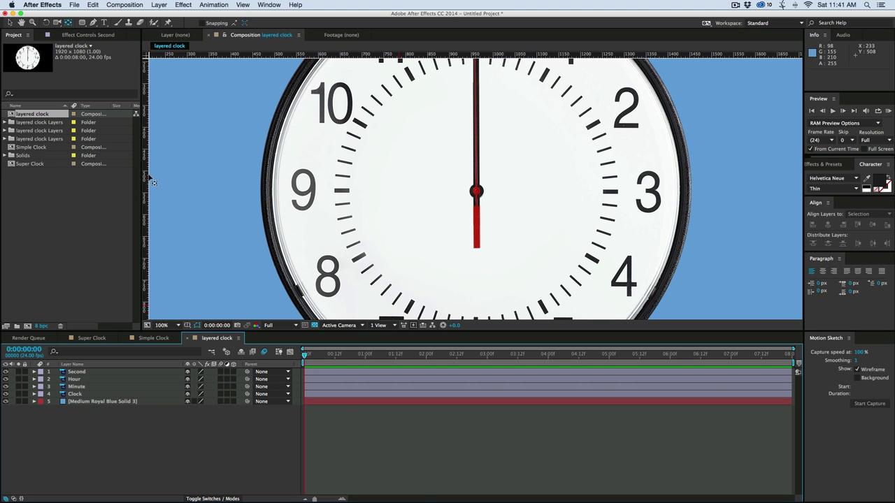
key("super+r")
key("super+r")
left_click_drag(149, 196, 476, 204)
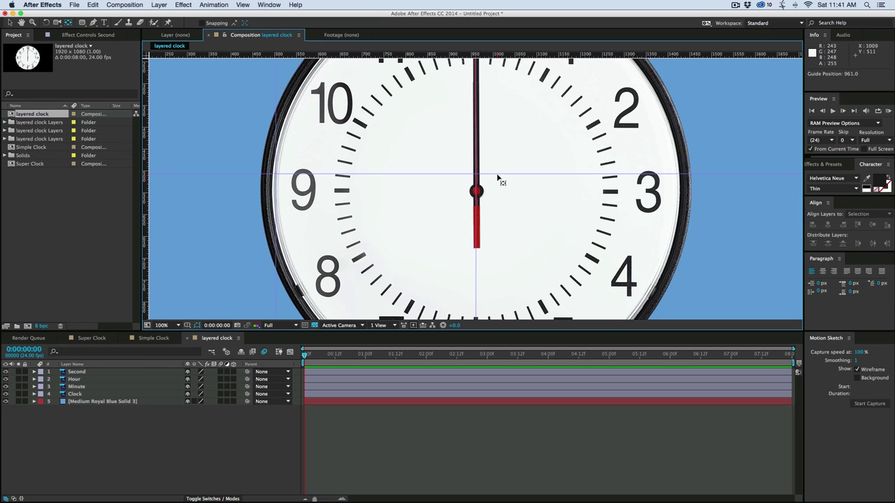
left_click_drag(498, 175, 475, 190)
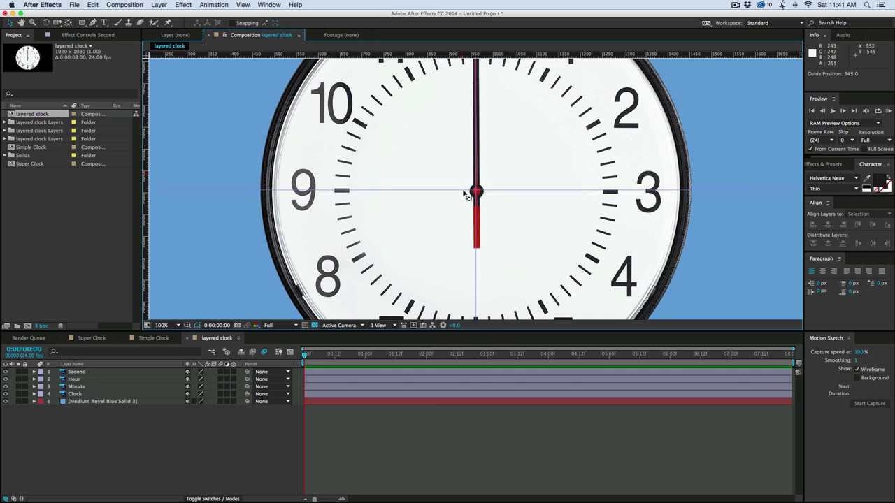
scroll(508, 180, "up", 3)
scroll(529, 171, "down", 2)
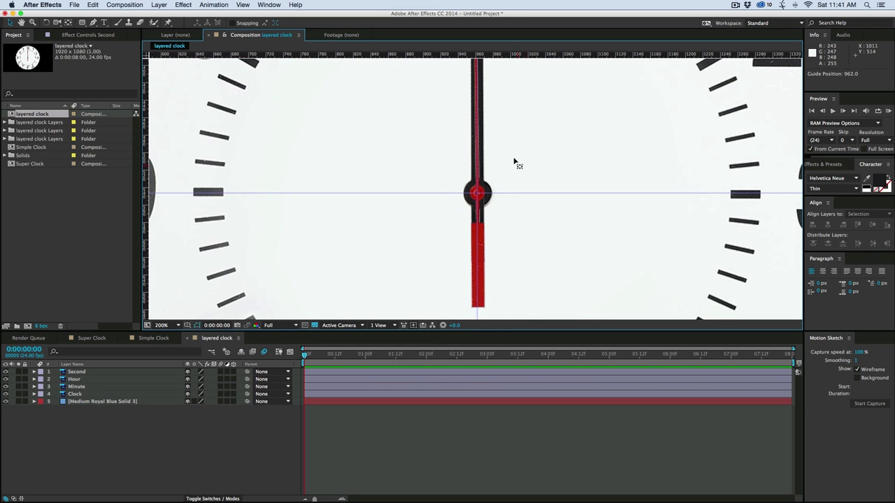
mouse_move(501, 148)
left_mouse_down()
mouse_move(493, 181)
mouse_move(473, 203)
left_mouse_up()
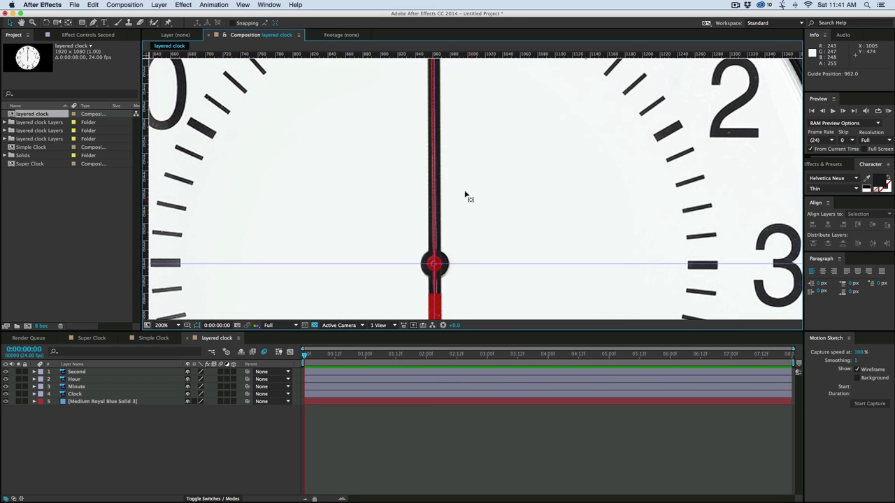
left_click(84, 387)
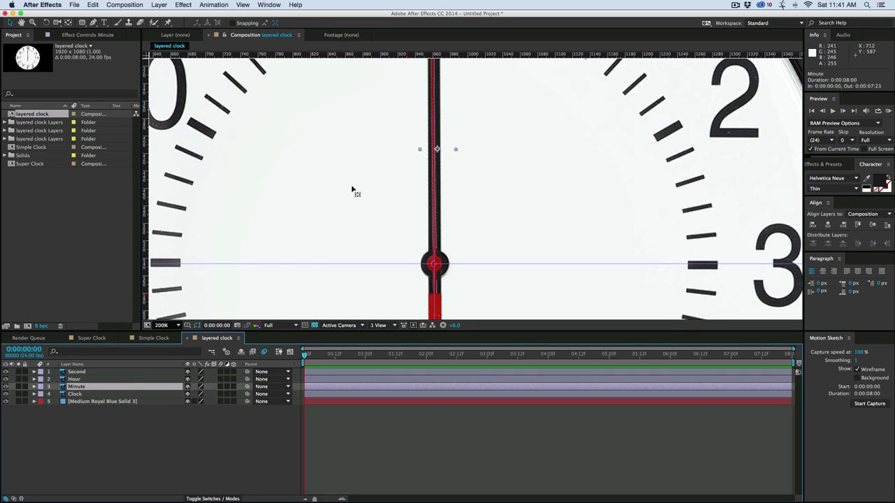
With the Pan Behind tool, move the Minute, Hour and Second anchor points onto the pivot.
left_click(67, 23)
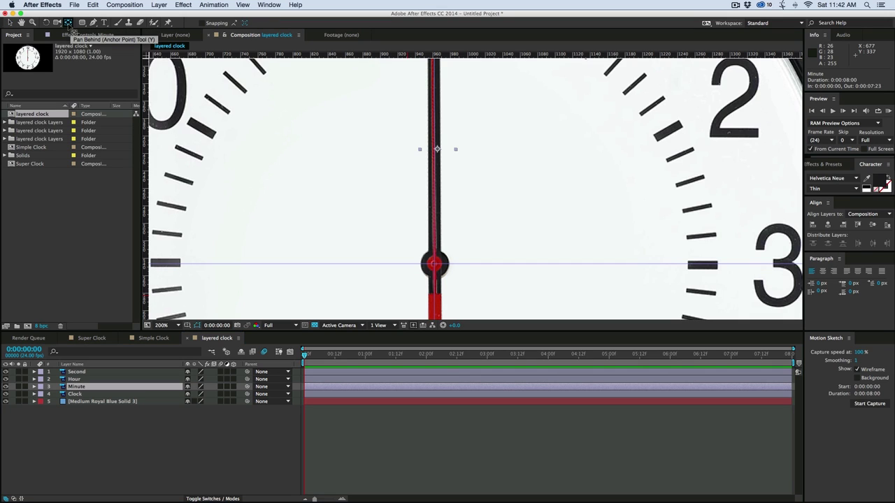
left_click_drag(437, 149, 434, 264)
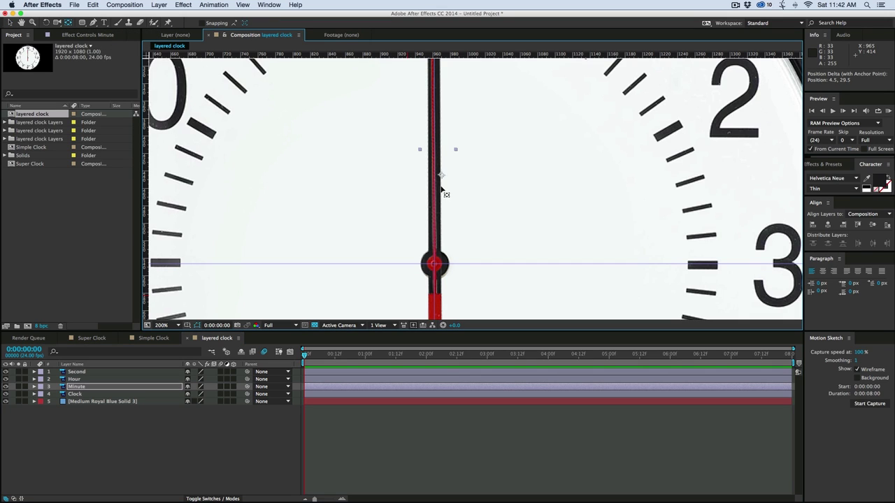
left_click(74, 379)
left_click_drag(434, 190, 434, 264)
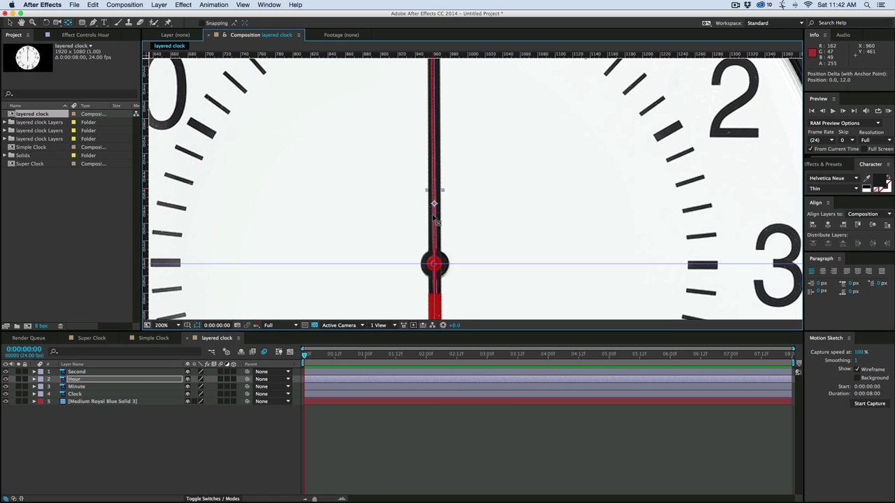
left_click(90, 373)
left_click_drag(435, 187, 434, 265)
Hide the guides and rulers and fit the whole composition in the viewer.
key("comma")
key("comma")
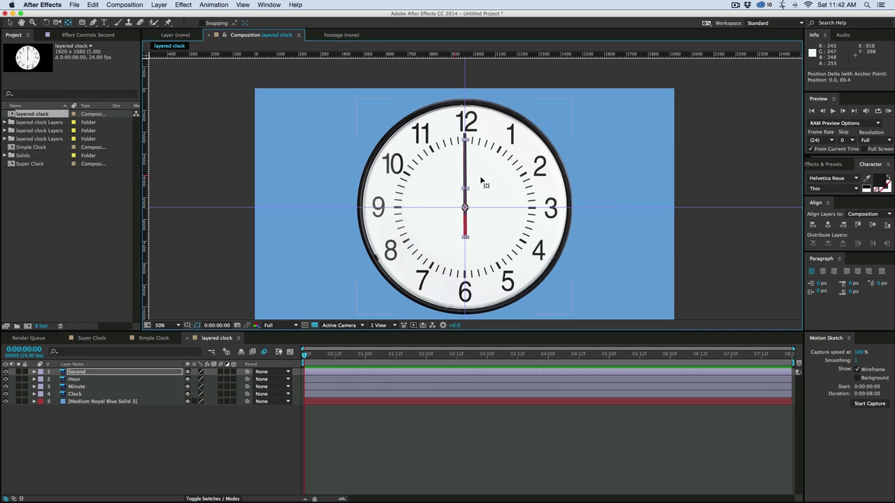
key("ctrl+semicolon")
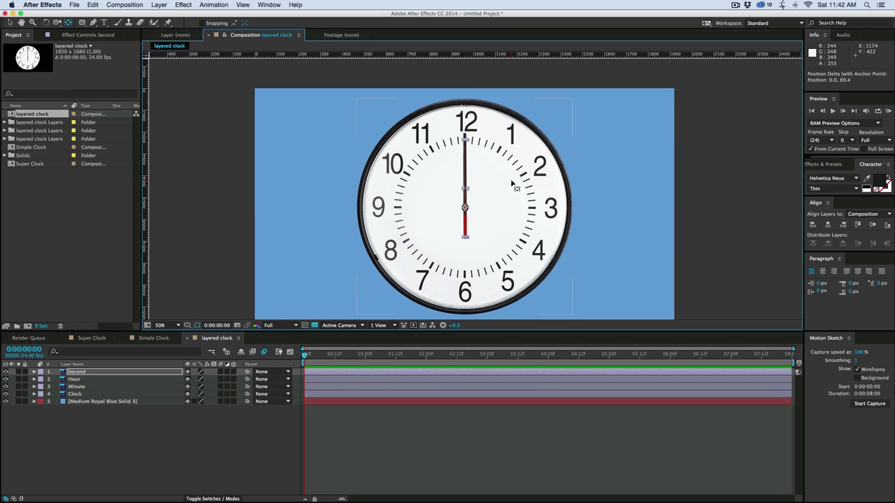
key("ctrl+r")
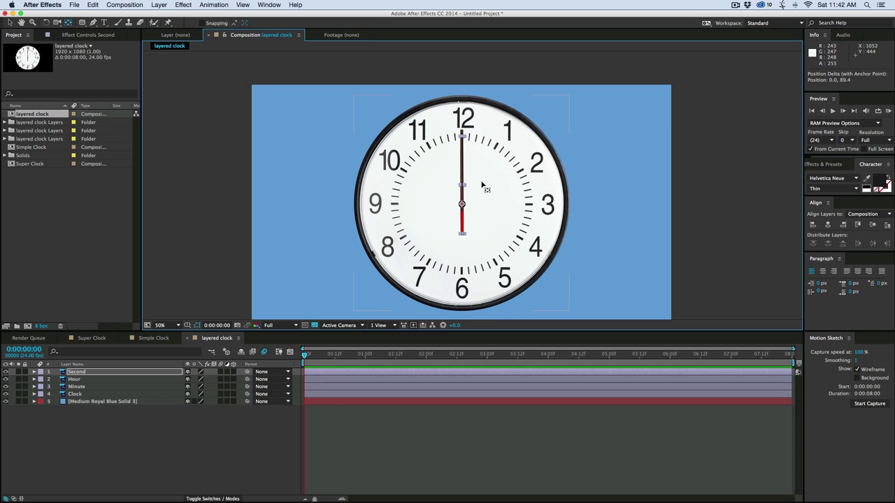
key("comma")
key("period")
left_click(160, 325)
left_click(166, 332)
Test-rotate the Minute hand around its new pivot, then undo the rotation.
left_click(80, 387)
key("r")
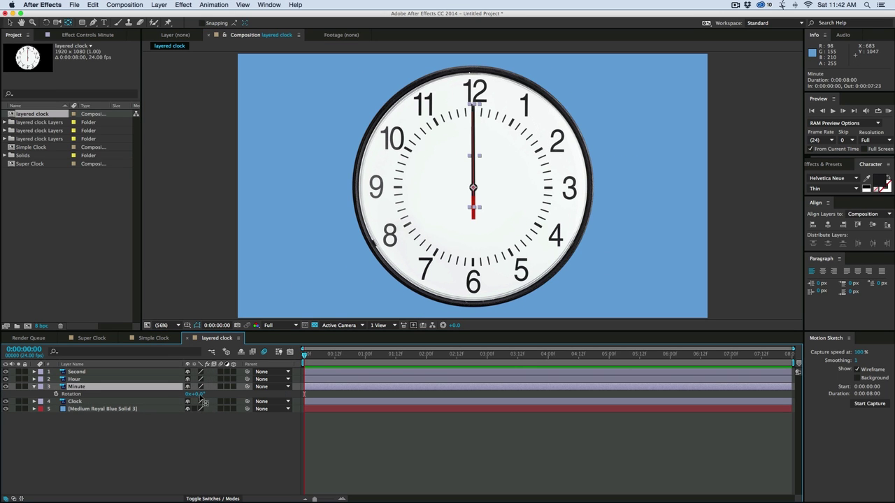
left_click_drag(202, 398, 218, 393)
key("super+z")
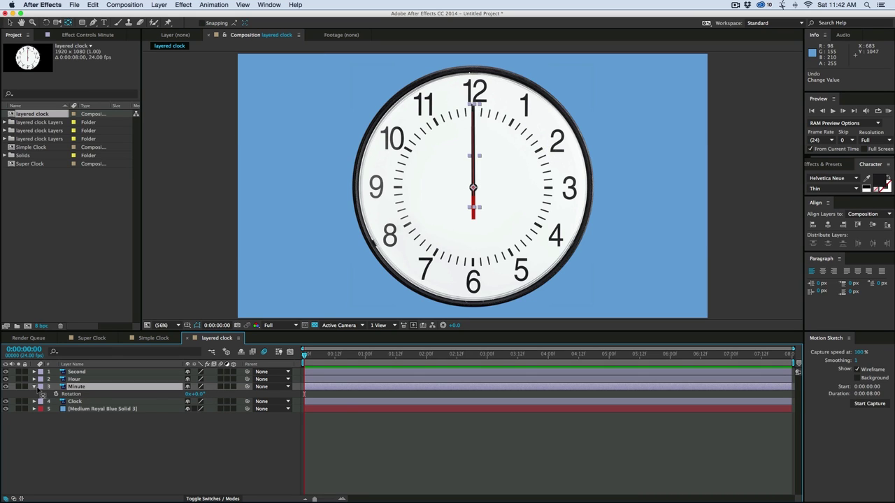
left_click(34, 387)
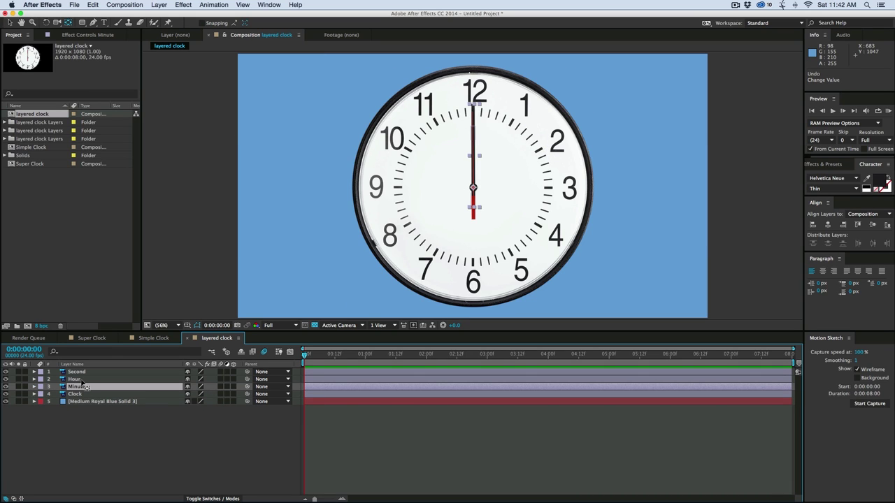
left_click(124, 432)
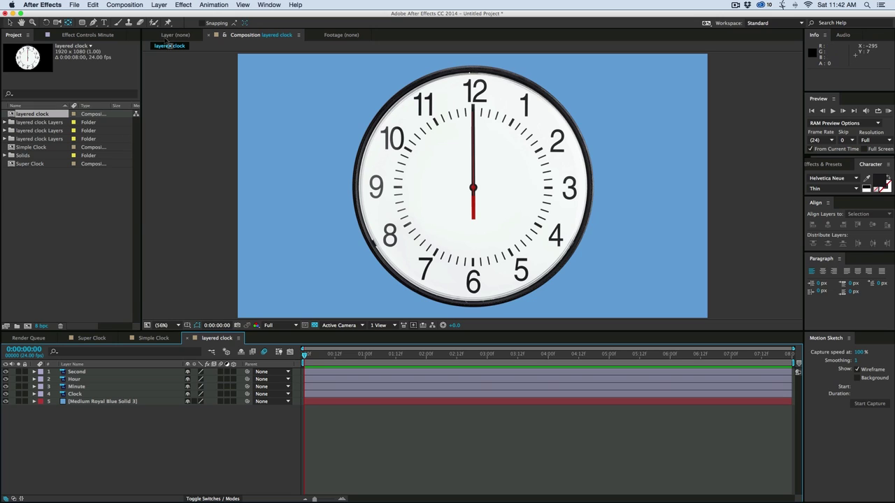
left_click(160, 5)
mouse_move(171, 16)
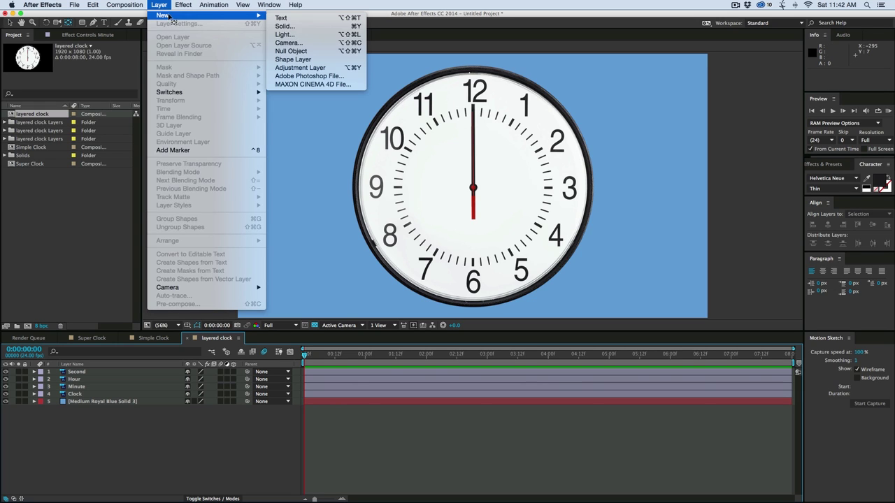
Add a null object layer named Clock Control.
left_click(315, 52)
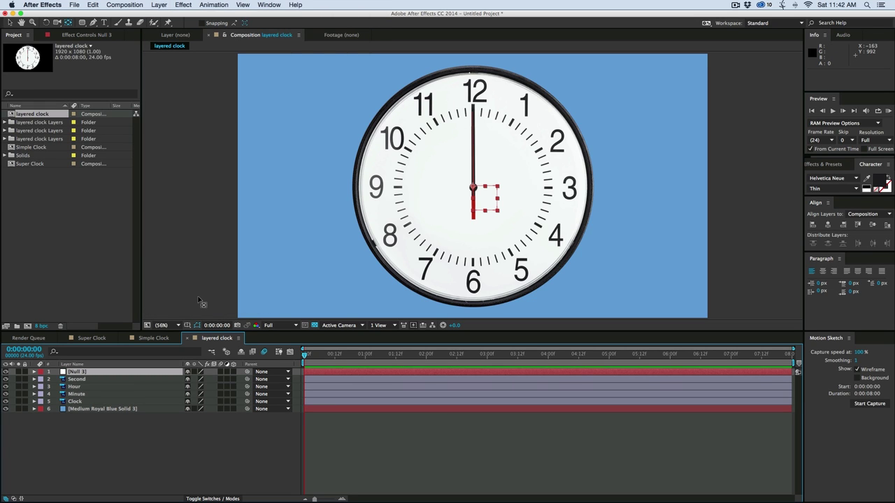
key("Return")
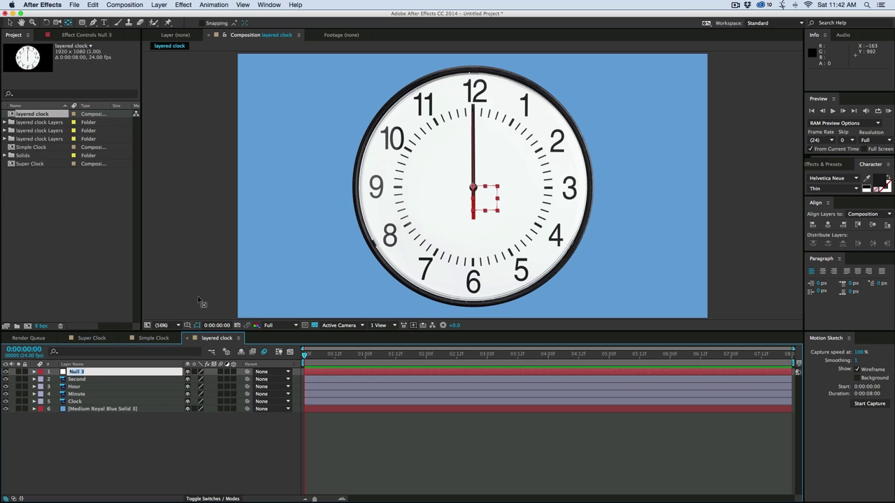
type("Clock Control")
key("Return")
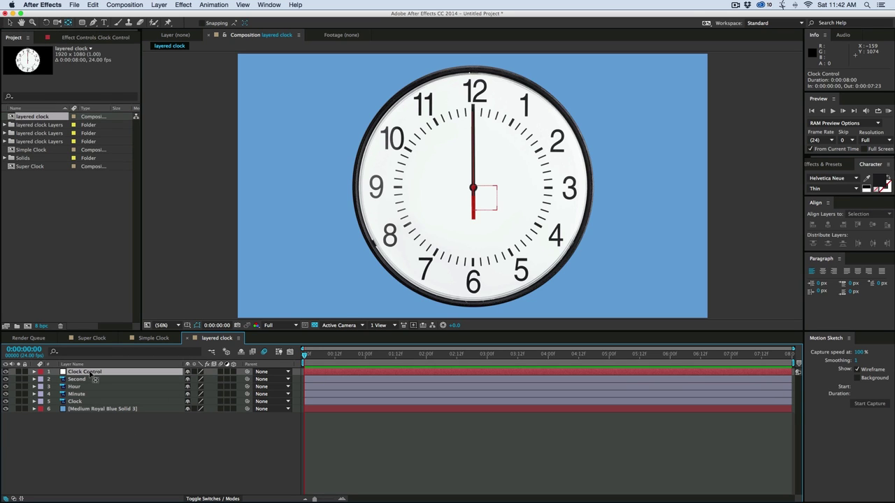
Give Clock Control a Slider Control effect renamed Hours.
left_click(98, 37)
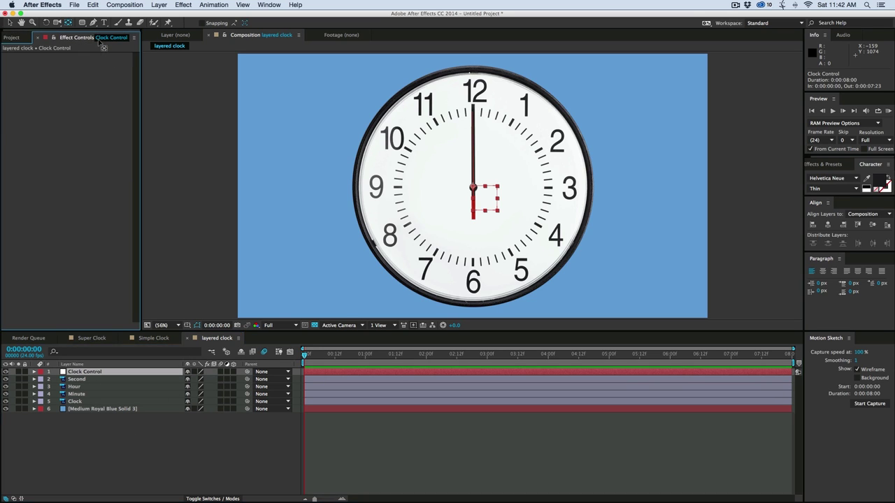
left_click(183, 5)
mouse_move(224, 106)
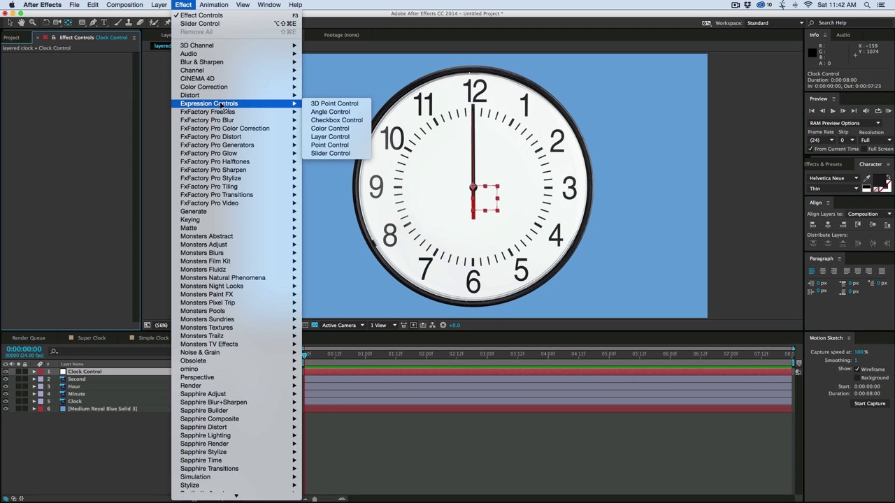
left_click(342, 155)
key("Return")
type("Hours")
key("Return")
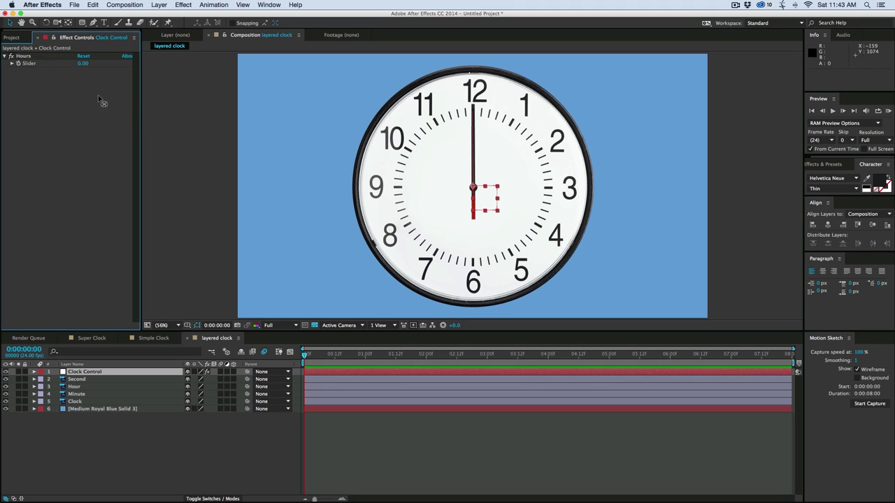
Duplicate the Hours slider twice, naming the copies Minutes and Seconds.
key("ctrl+d")
key("Return")
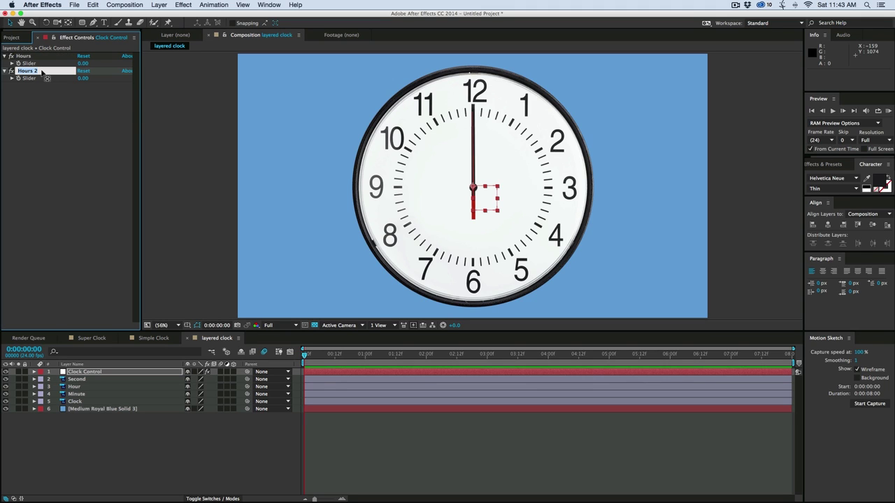
type("Min")
key("Return")
key("ctrl+d")
key("Return")
type("Seconds")
key("Return")
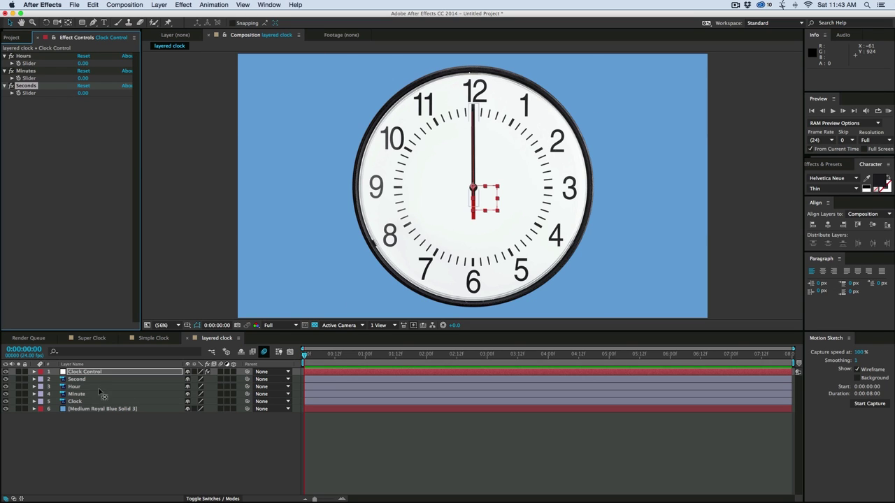
Enlarge the timeline and twirl open Clock Control's Hours, Minutes and Seconds sliders.
left_click(78, 379)
left_click(84, 386)
left_click(85, 395)
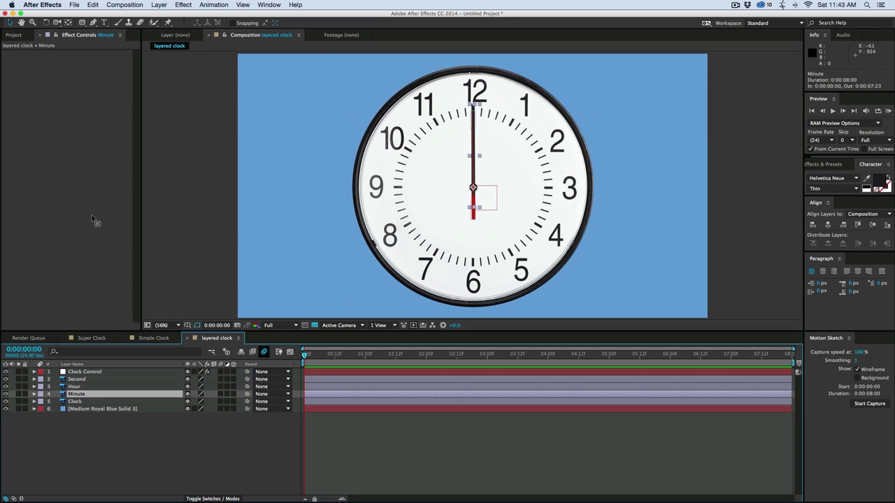
left_click(89, 372)
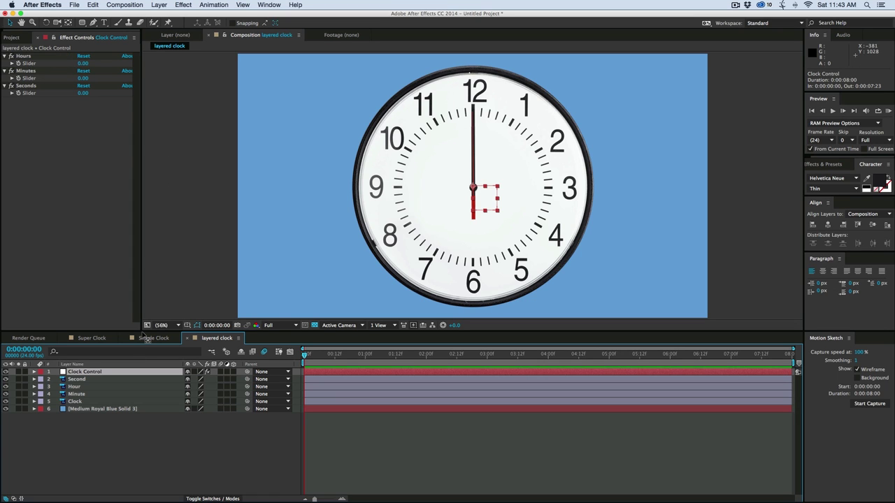
left_click_drag(144, 334, 143, 314)
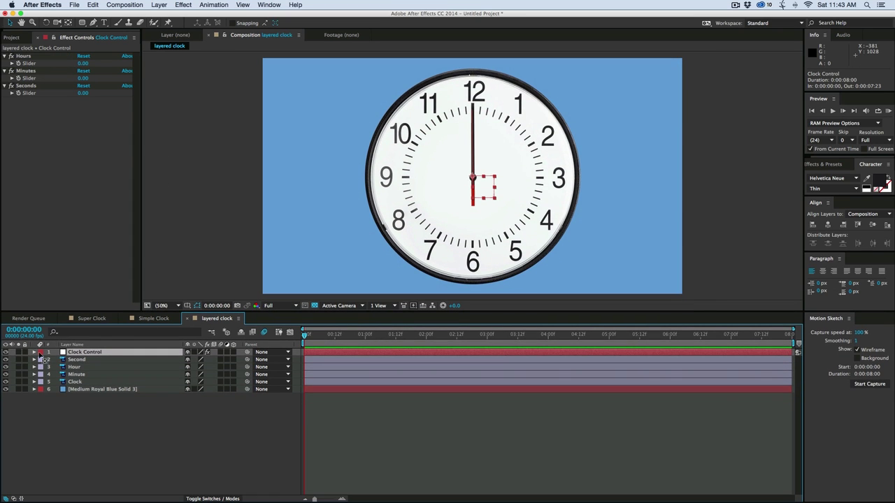
left_click(35, 352)
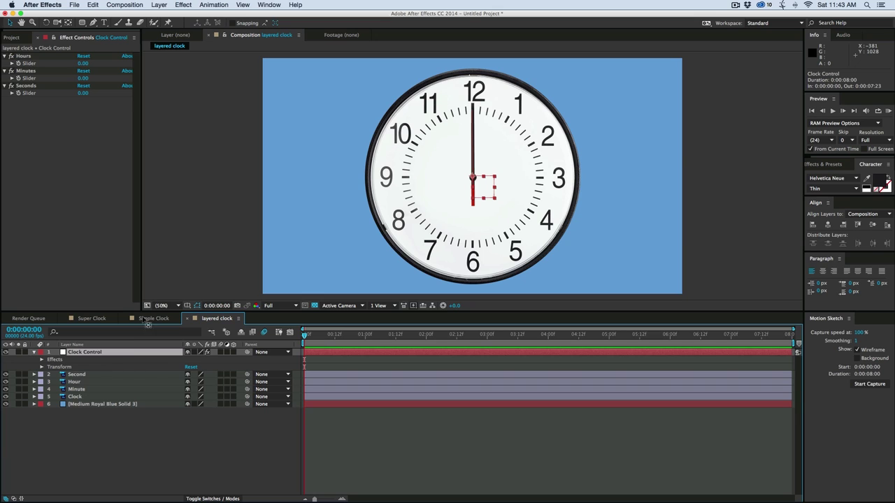
left_click_drag(145, 314, 144, 294)
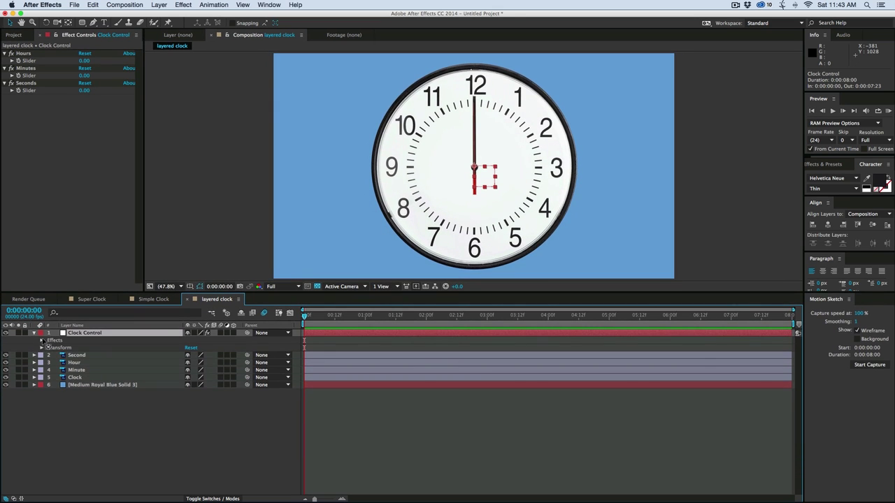
left_click(41, 340)
left_click(49, 348)
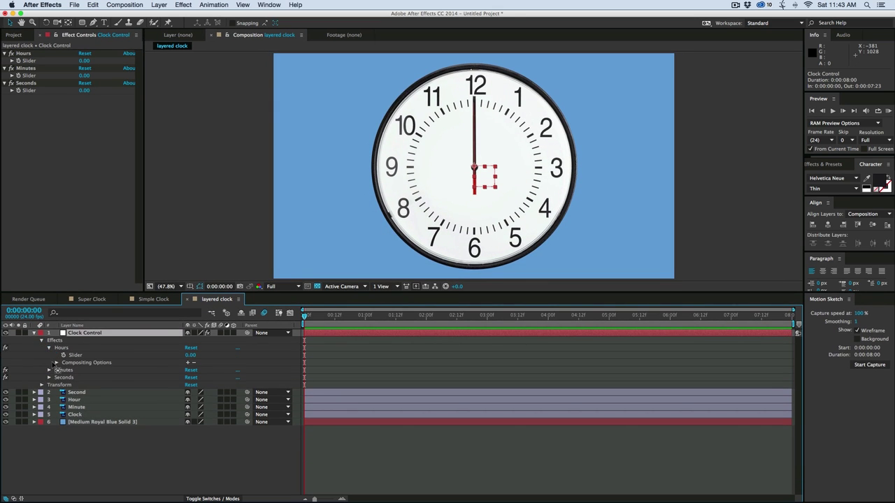
left_click(49, 370)
left_click(49, 392)
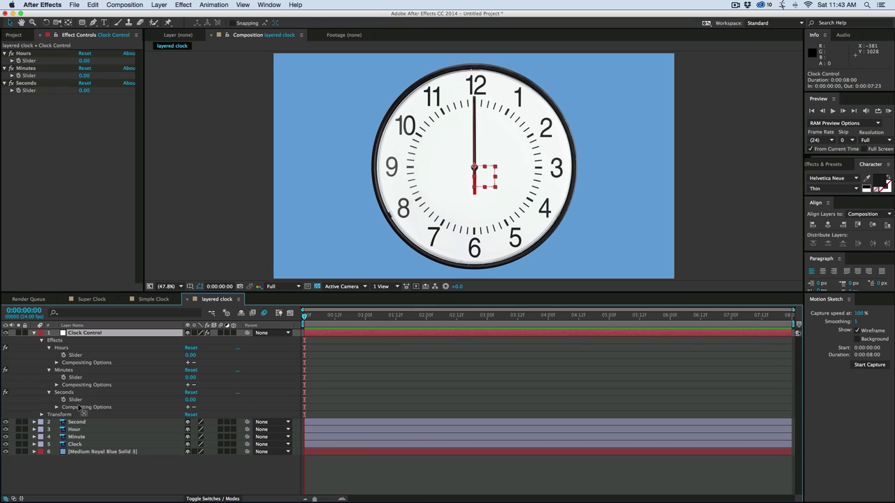
Reveal Rotation on the Second, Hour and Minute layers and add an expression to Hour's.
left_click(86, 424)
left_click(86, 437, "shift")
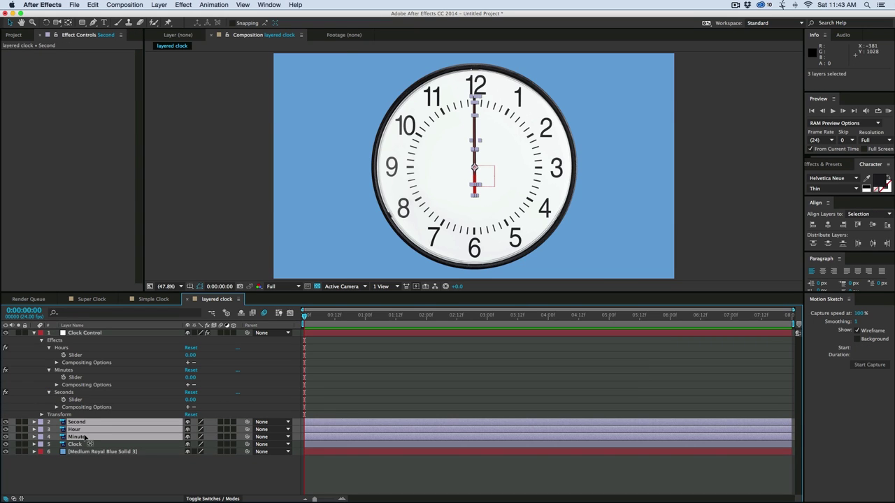
key("r")
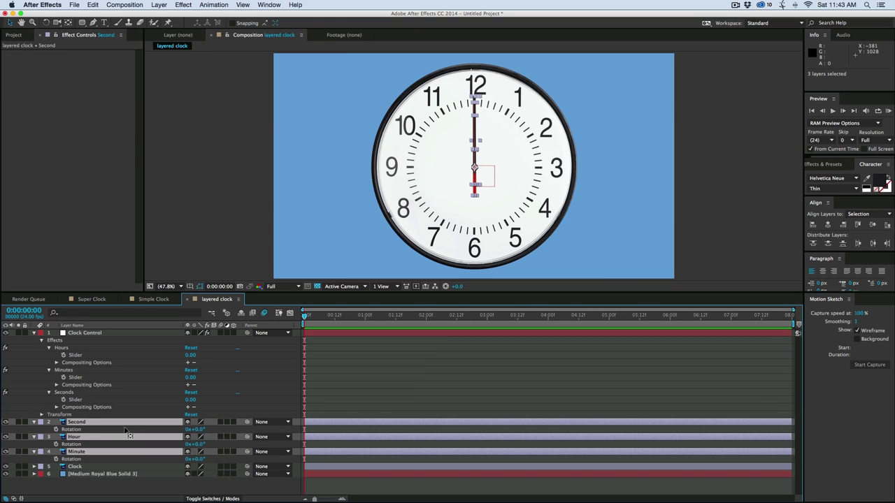
left_click(372, 400)
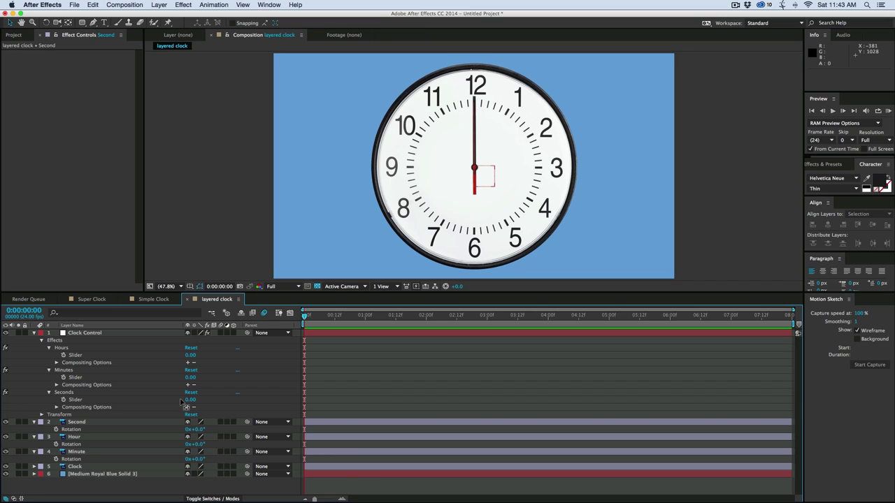
left_click(56, 444, "alt")
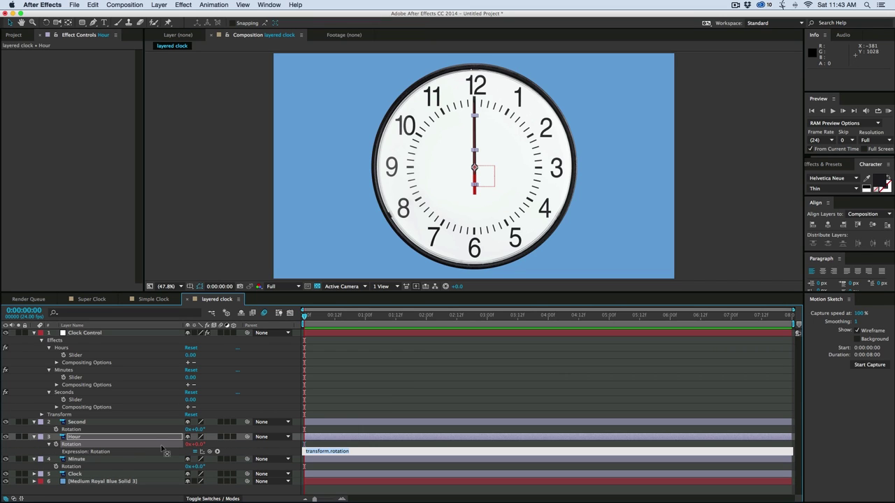
Write the Hour rotation expression as value plus the Hours slider times 30.
type("BV")
key("BackSpace")
key("BackSpace")
type("valu")
left_click_drag(210, 451, 84, 357)
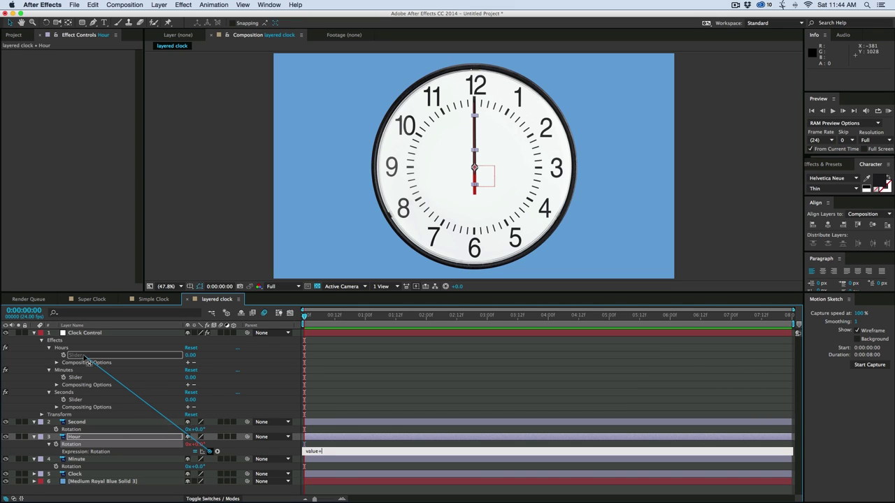
left_click_drag(84, 356, 84, 356)
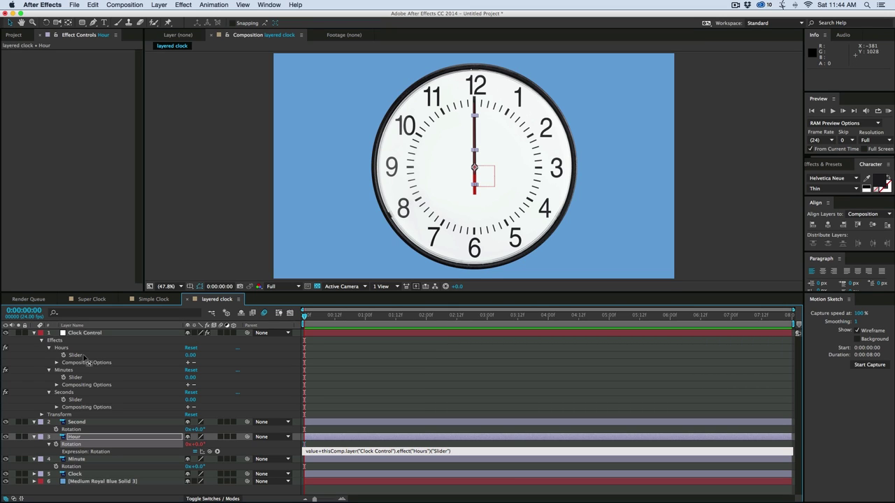
type("*")
type("30")
key("KP_Enter")
left_click(98, 423)
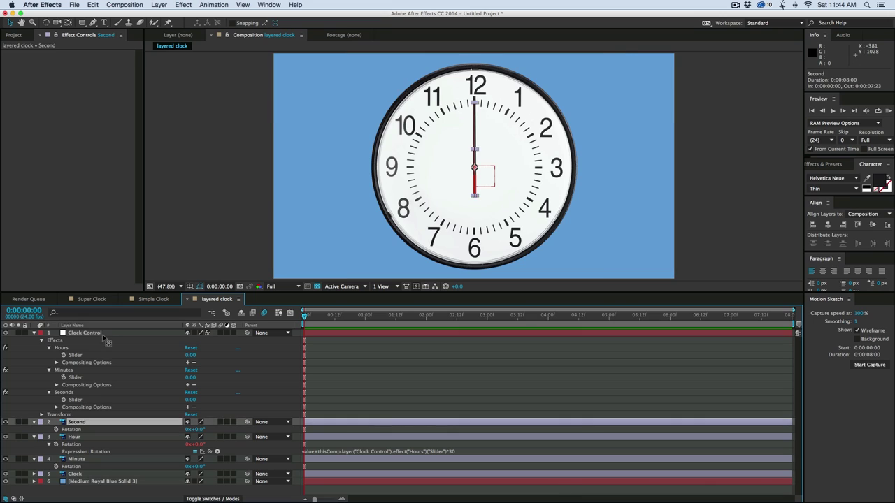
Try Hours slider values 6, 7 and 8, leaving the hour hand at 8.
left_click(103, 335)
left_click(85, 61)
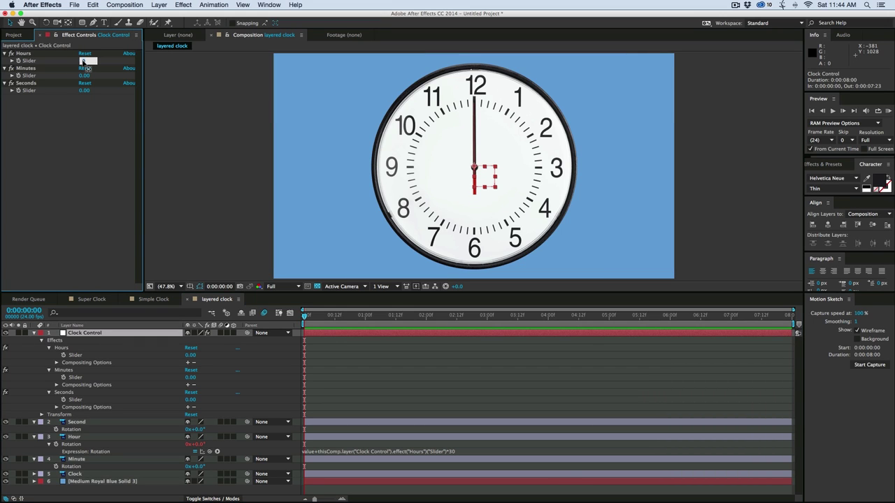
type("6")
key("Return")
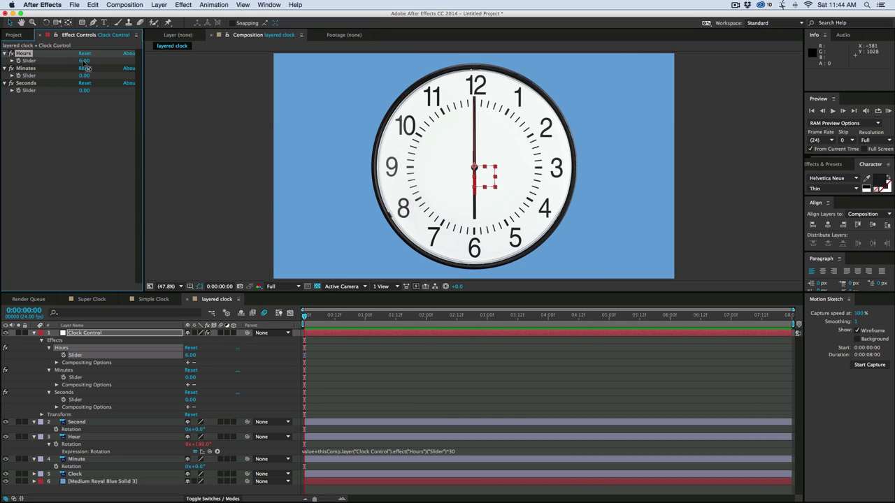
left_click(85, 61)
type("7")
key("Return")
left_click(86, 62)
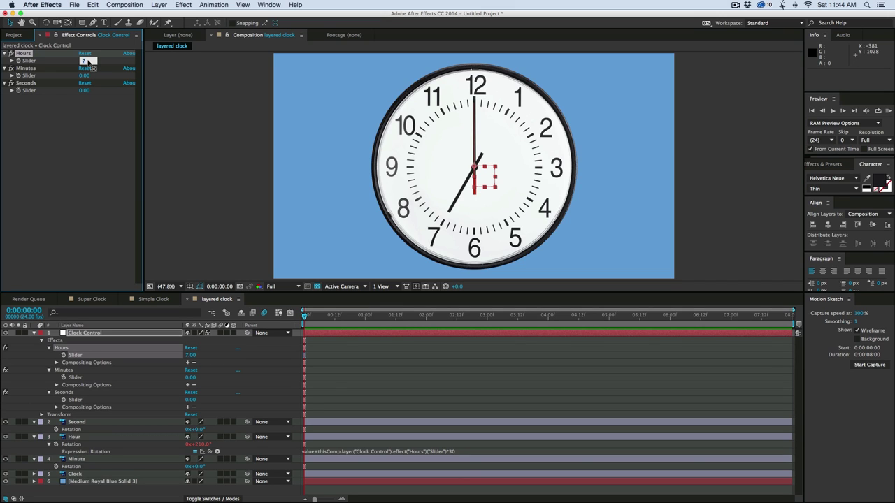
type("8")
key("Return")
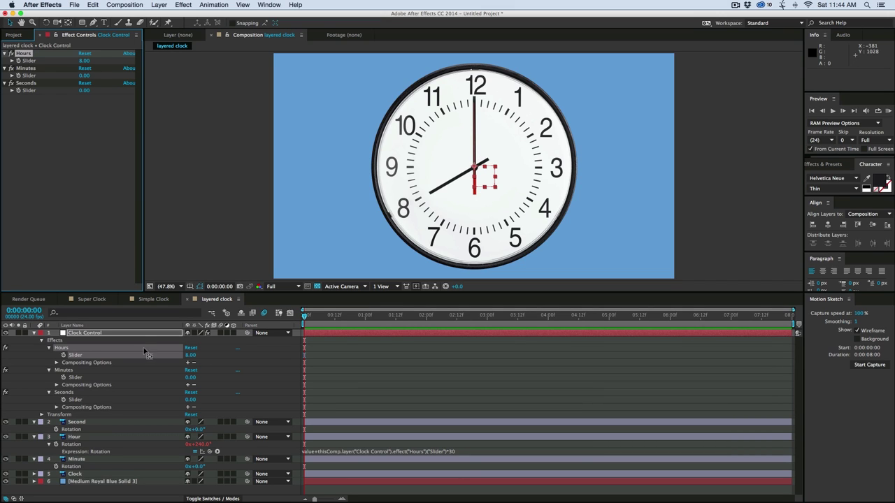
left_click(34, 436)
left_click(56, 451, "alt")
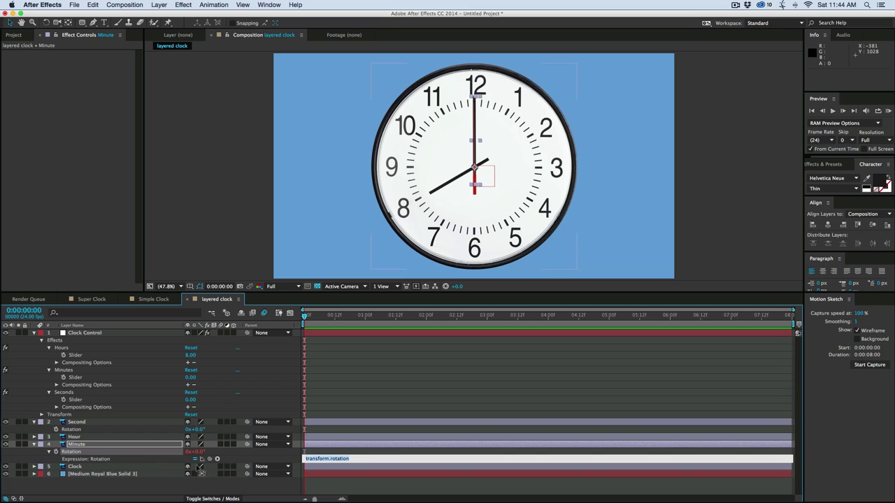
Write the Minute layer's Rotation expression as value plus the Minutes slider times 6.
type("value+")
left_click_drag(208, 459, 87, 381)
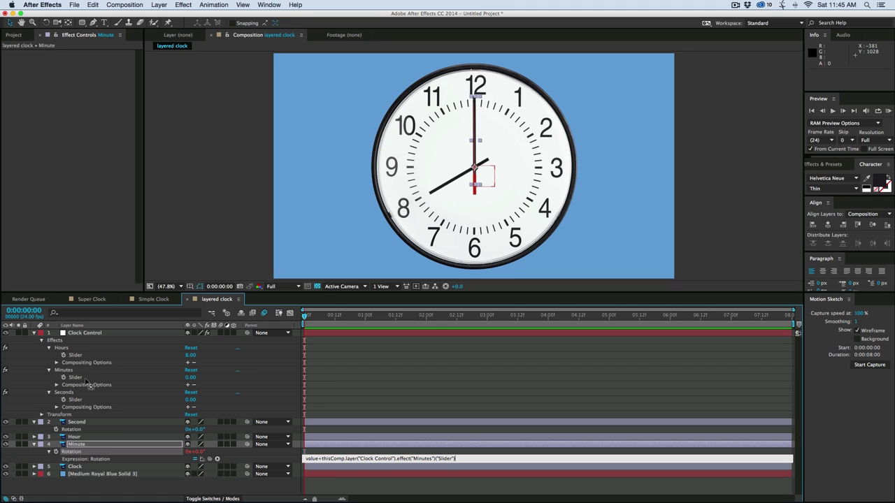
type("*")
left_click(373, 406)
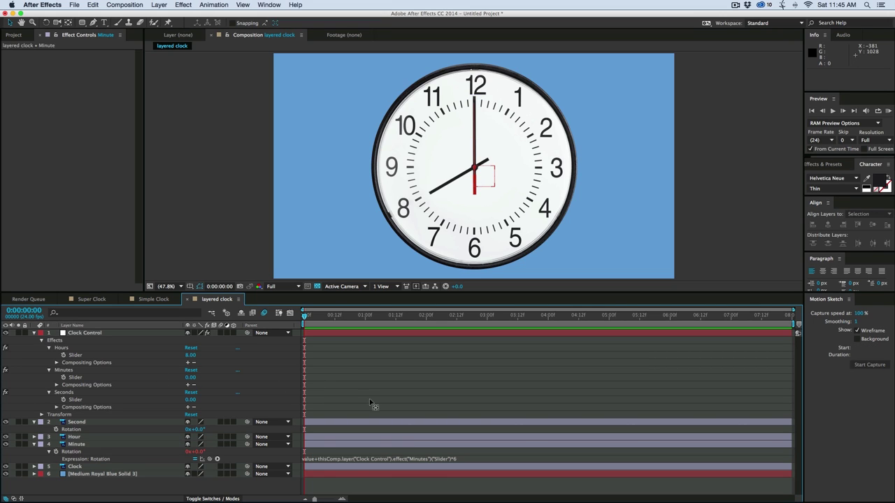
Set the Clock Control Minutes slider to 27.
left_click(91, 333)
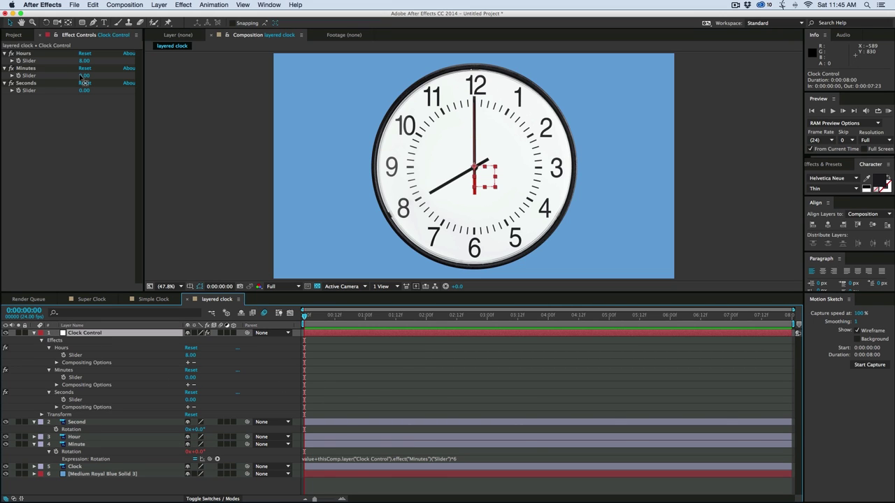
type("27")
key("Return")
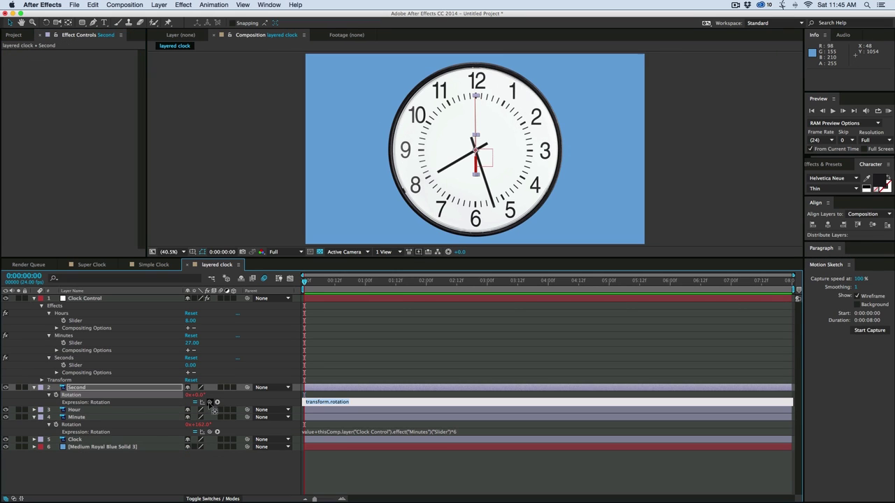
Give the Second layer's Rotation the expression value + Seconds slider × 6.
left_click_drag(210, 404, 75, 365)
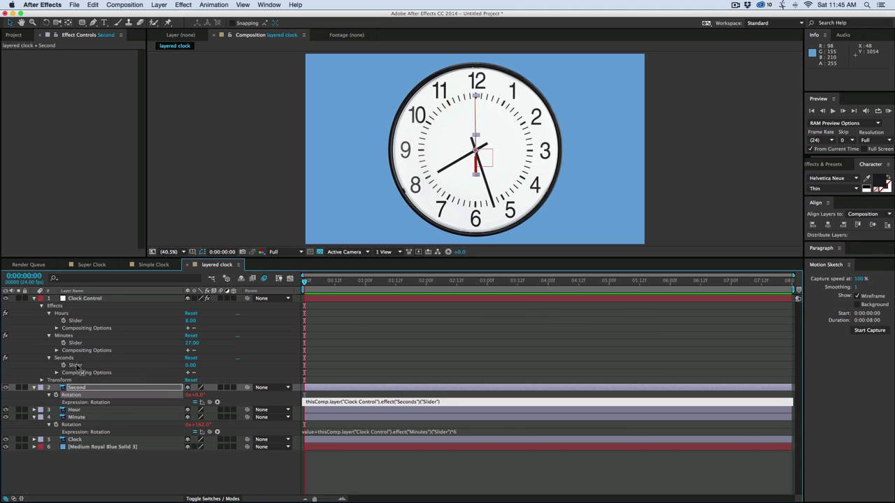
left_click(307, 402)
type("value+")
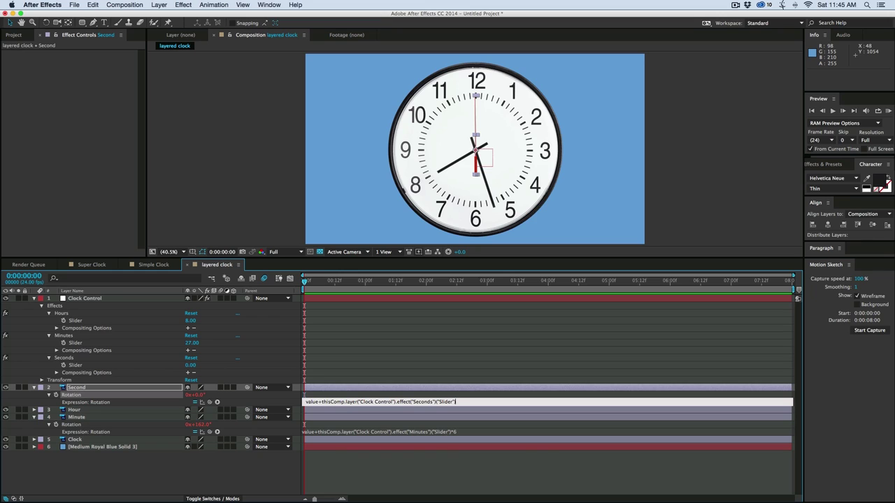
type("*6")
left_click(342, 373)
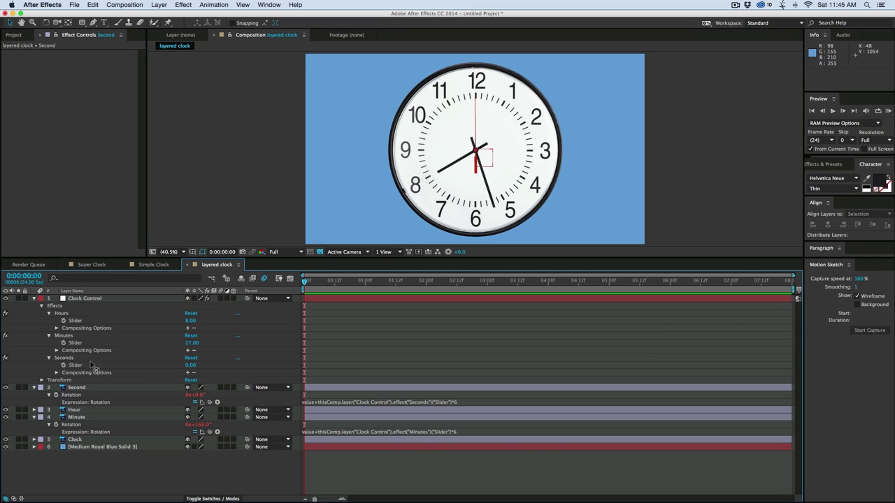
left_click(105, 299)
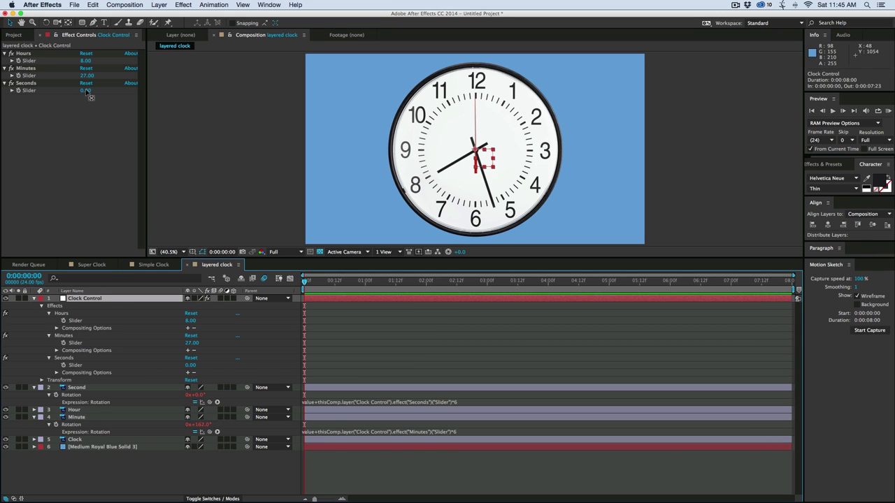
Set Seconds to 35, test other Minutes values and undo back to 27, then expand the Hour layer.
left_click_drag(86, 91, 93, 99)
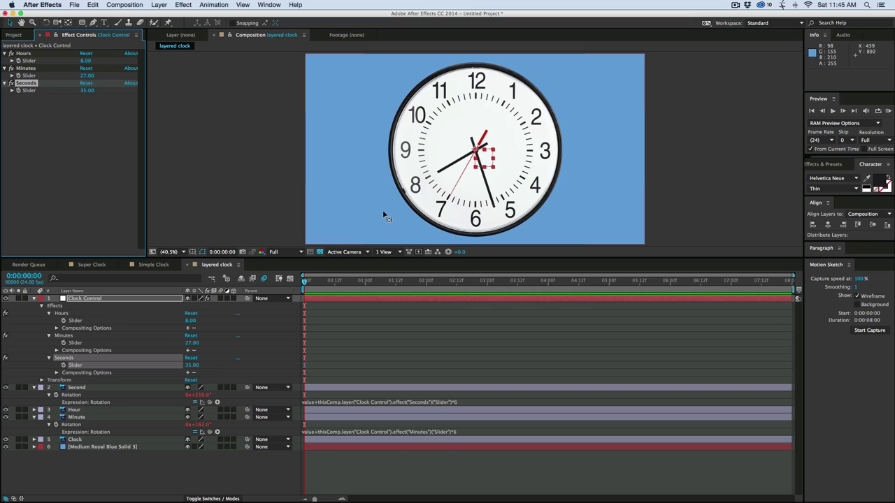
left_click_drag(87, 75, 91, 79)
key("ctrl+z")
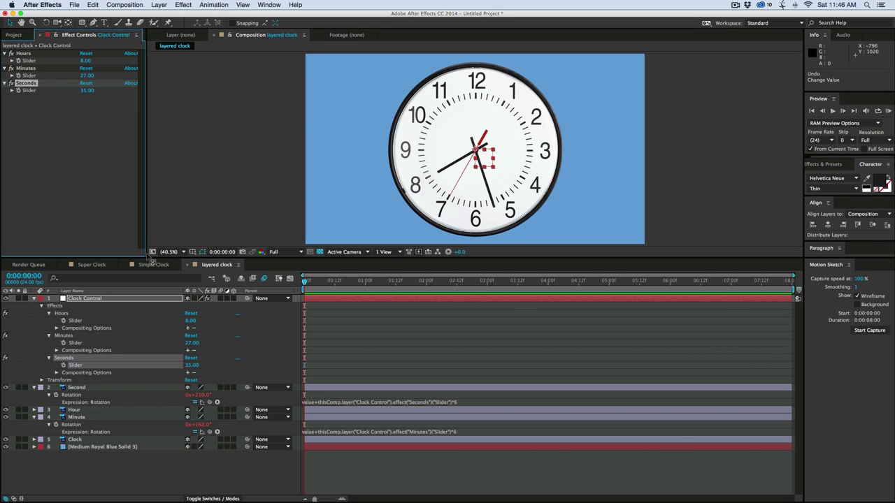
left_click_drag(149, 260, 149, 245)
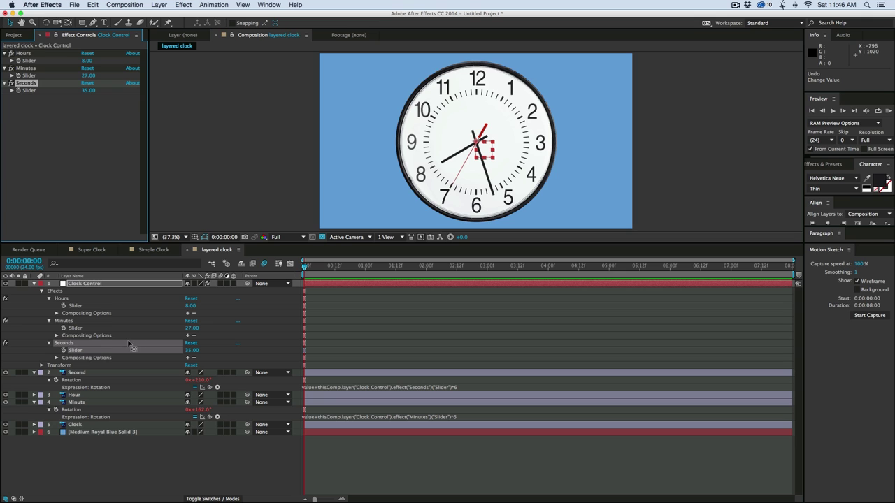
left_click(33, 395)
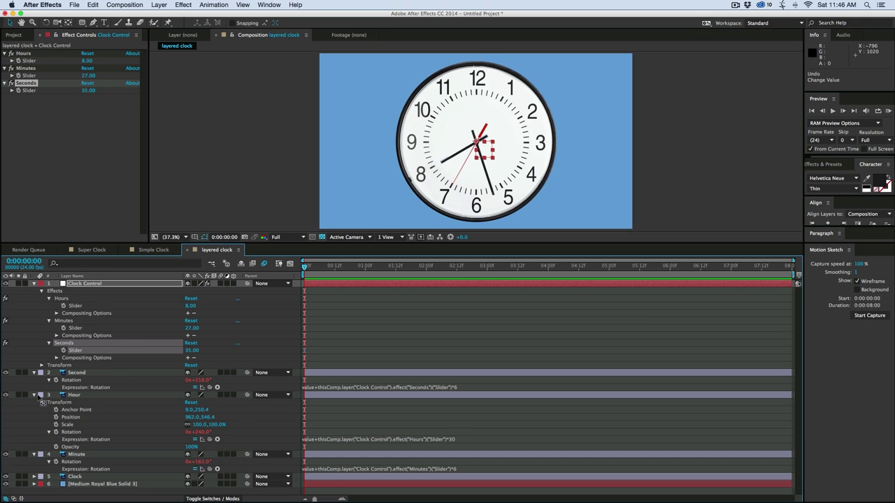
Replace value in the Hour rotation expression with Minute rotation × (1/12), keeping Hours × 30.
left_click(73, 395)
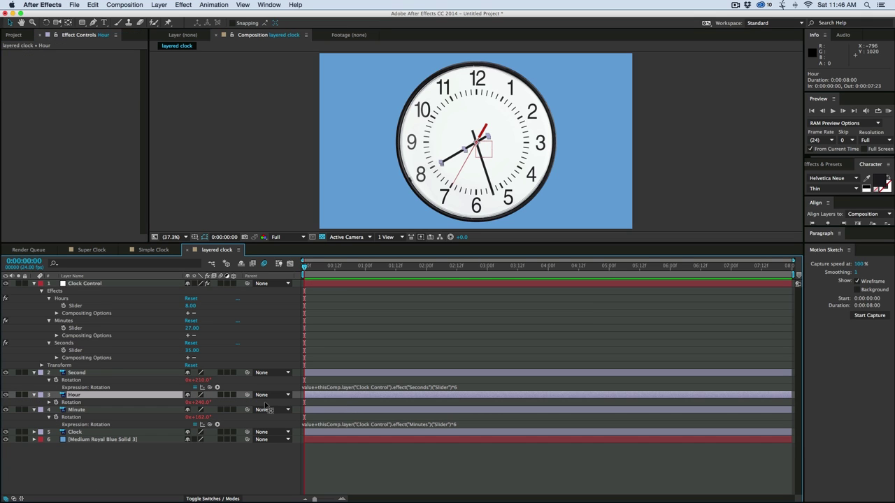
left_click(56, 402, "alt")
left_click(318, 412)
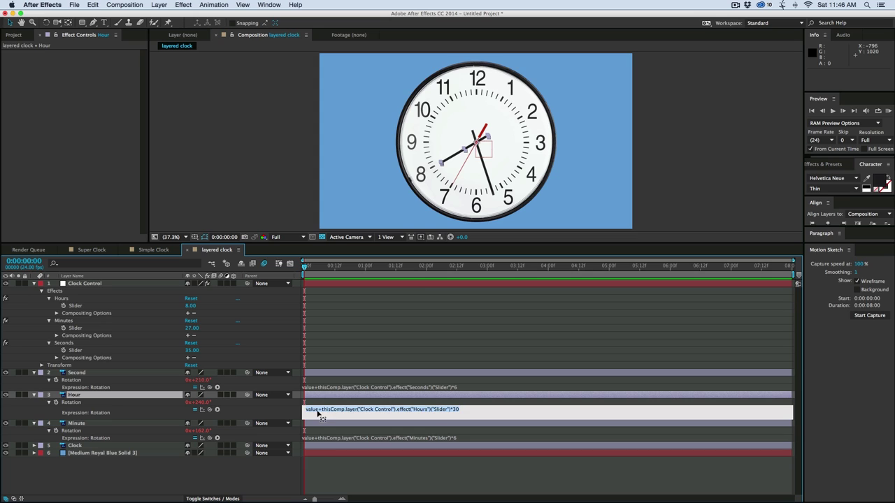
left_click(318, 411)
key("alt+shift+Left")
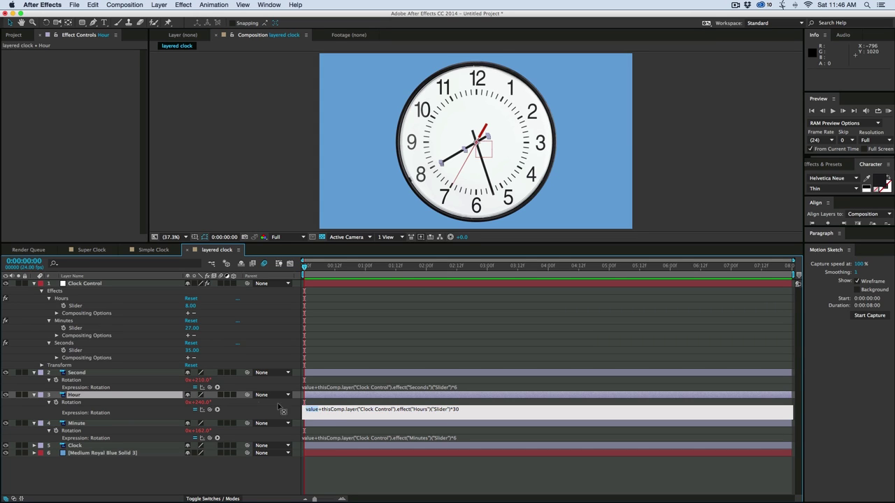
mouse_move(209, 410)
left_mouse_down()
mouse_move(131, 431)
mouse_move(72, 432)
left_mouse_up()
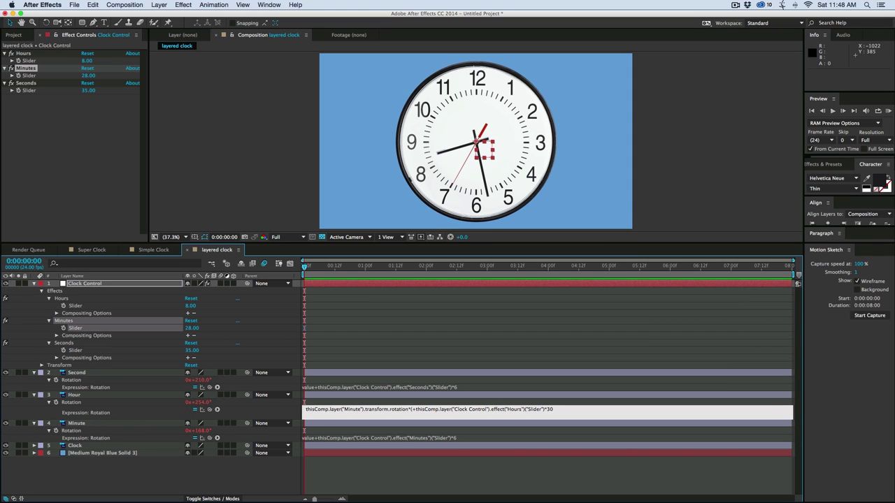
type("1/12")
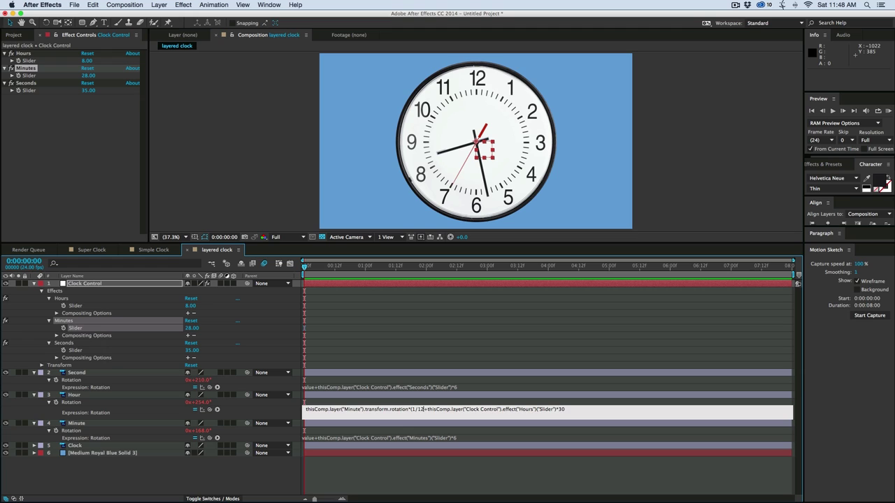
type(")")
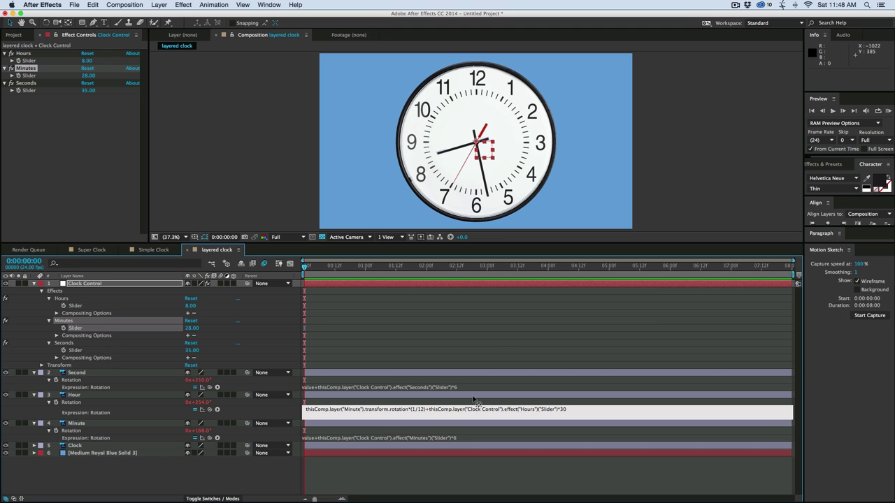
left_click(491, 353)
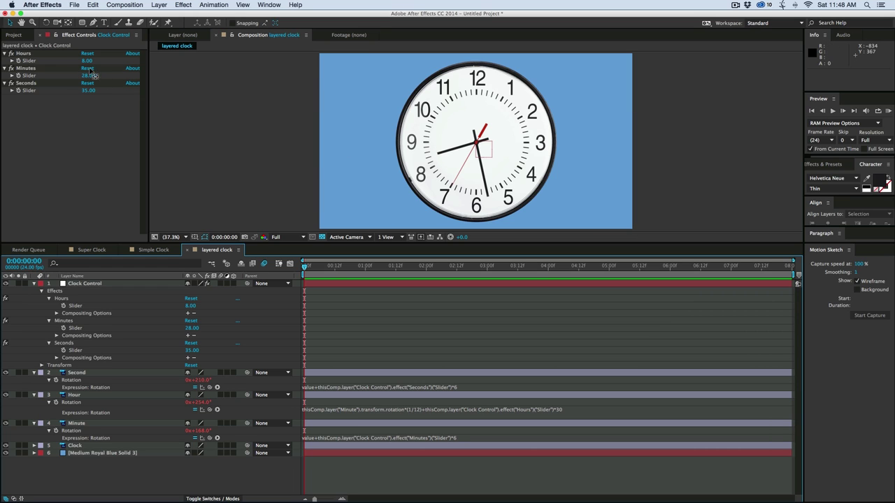
left_click(91, 78)
Set the Minutes slider to 30 and start editing the Second hand's rotation expression.
left_click(89, 75)
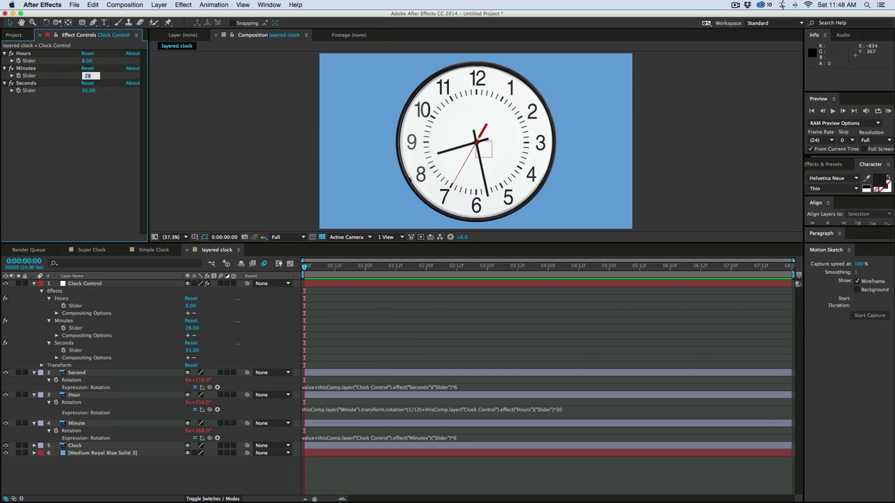
type("30")
key("Return")
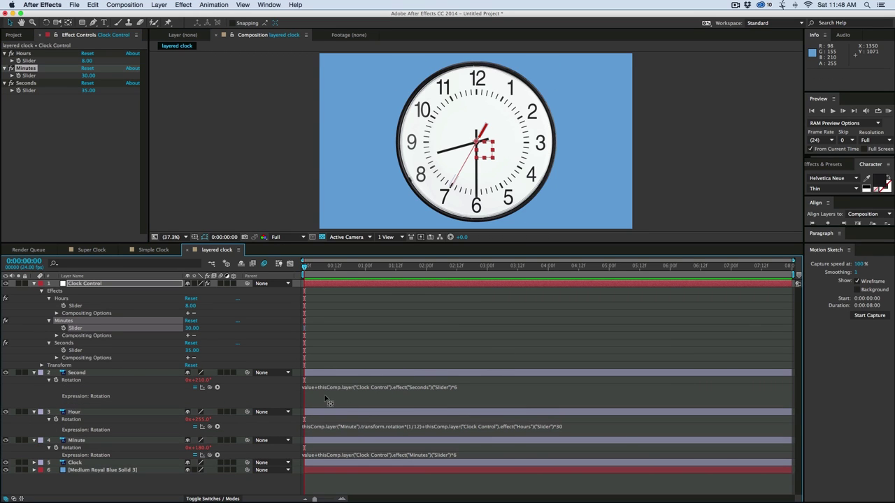
left_click(325, 400)
type("var")
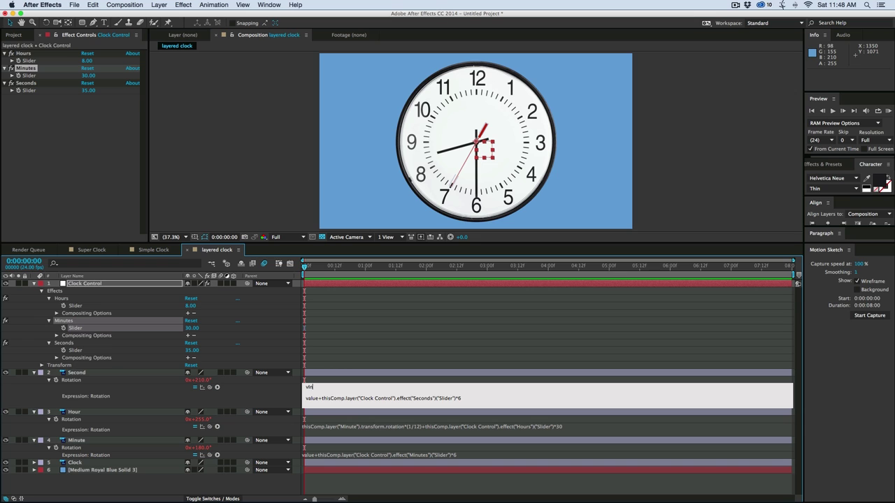
Define vln as Minute rotation × 60 and t = vln*(1/6) in the Second expression.
type("=")
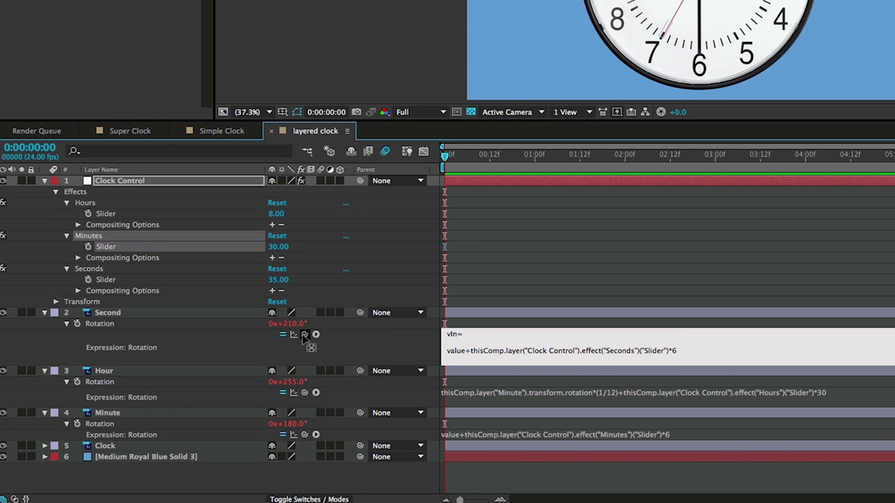
left_click_drag(304, 334, 112, 424)
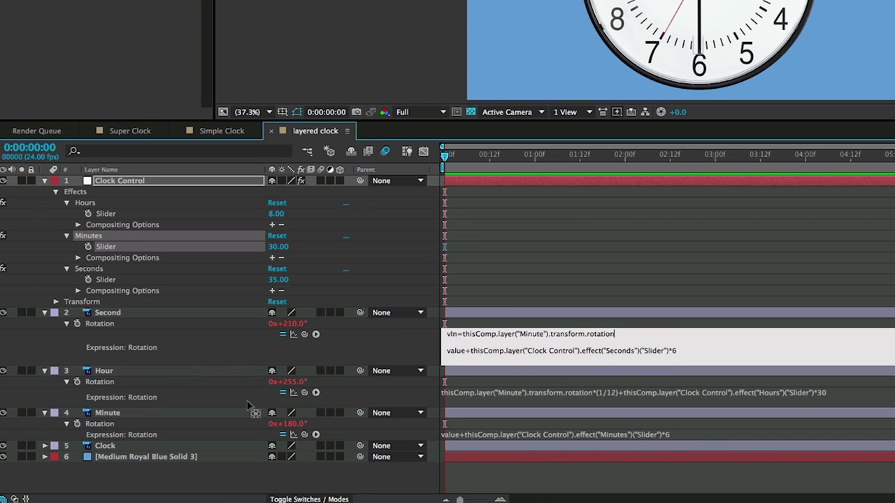
type("*60")
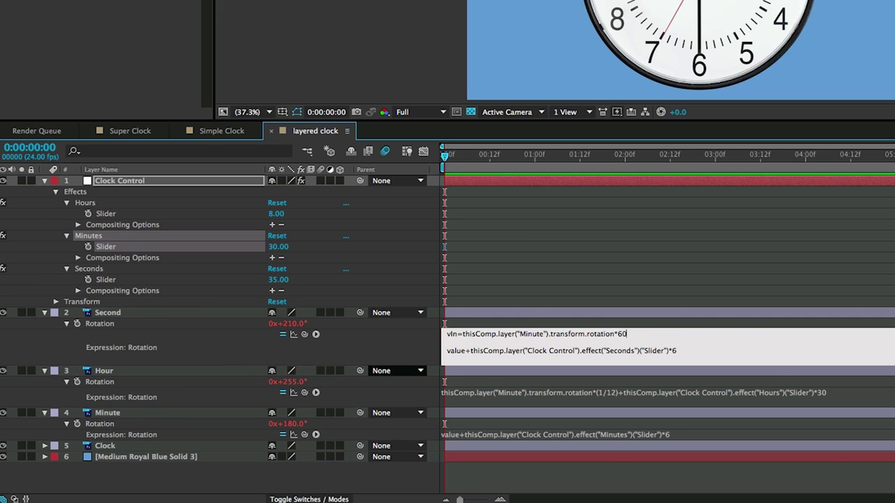
type(";")
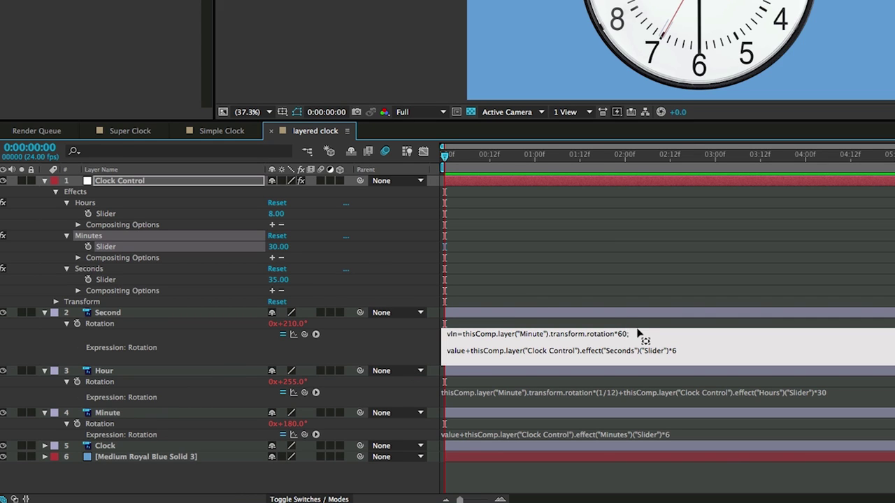
key("Return")
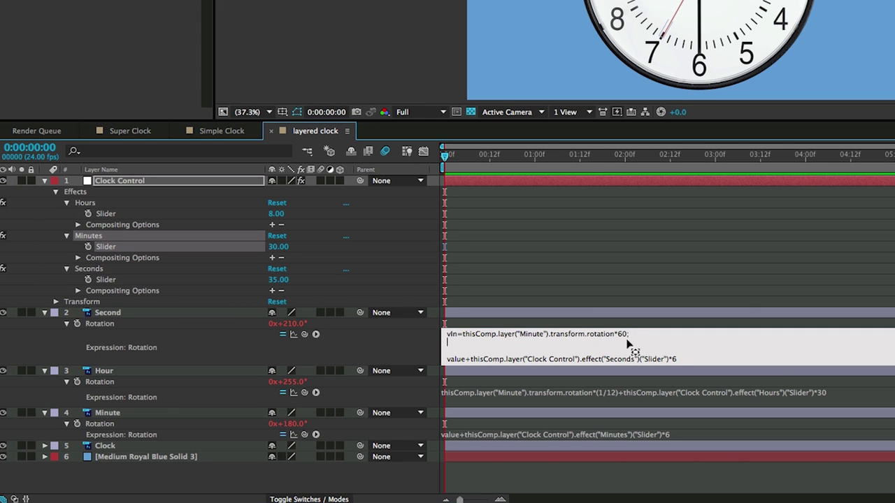
type("t=v")
type("ln*(")
type("1/6")
Add Math.floor(t)*6+ before the Seconds slider term and delete the old value+.
key("shift+super+Down")
key("BackSpace")
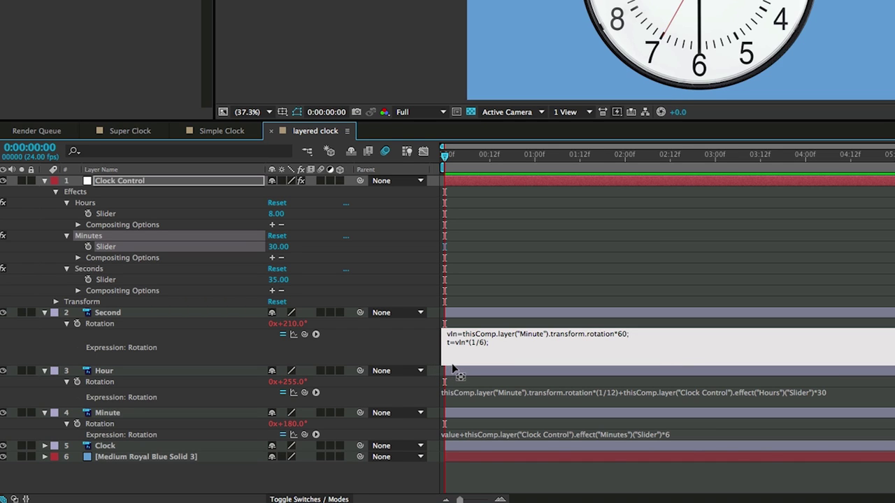
left_click_drag(454, 365, 467, 399)
type("Math.floor(t)*6")
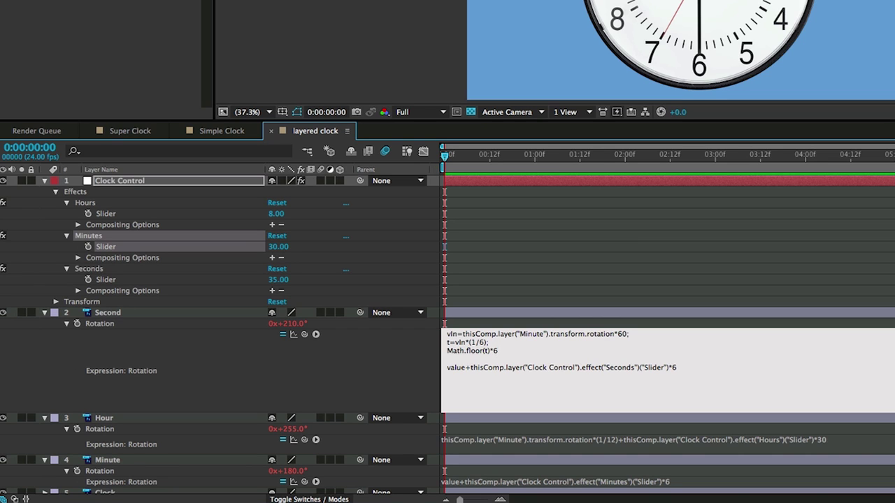
type("+")
key("shift+Down")
key("shift+Down")
key("shift+Left")
key("shift+Left")
key("shift+Left")
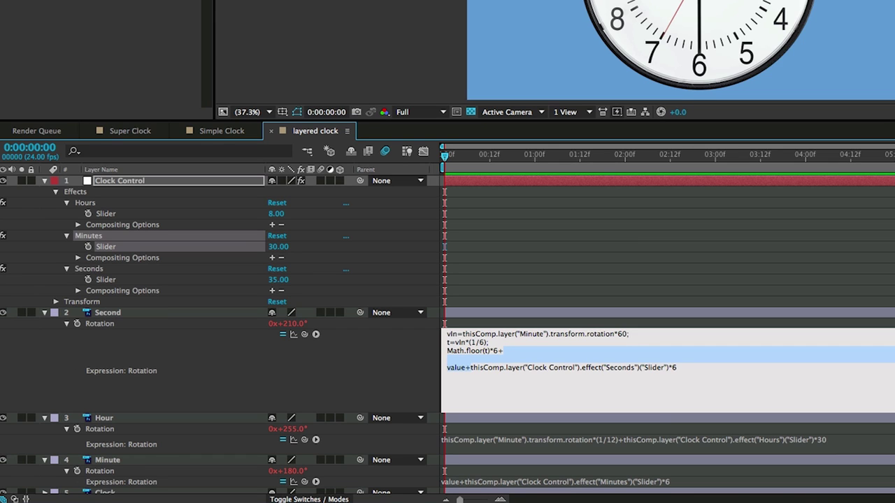
key("BackSpace")
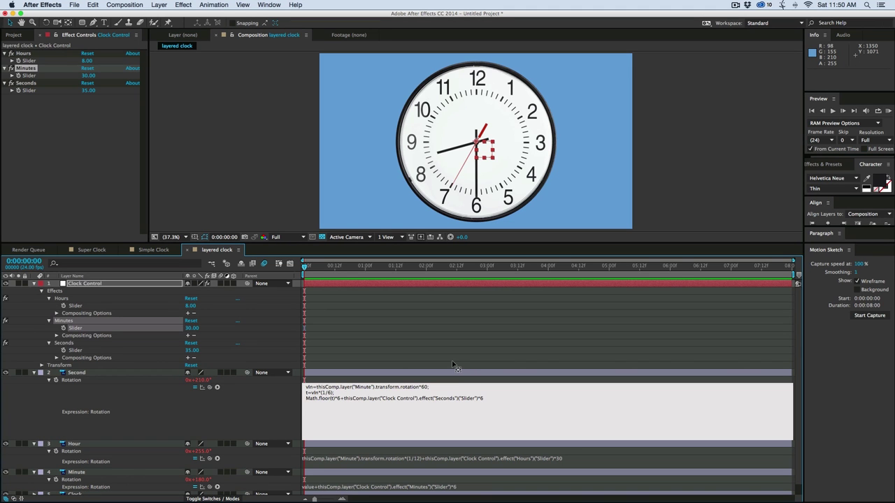
Set Seconds to 25 and keyframe Minutes at 30 on frame 0 and 31 at 0:00:07:23.
left_click(457, 368)
left_click_drag(88, 90, 81, 90)
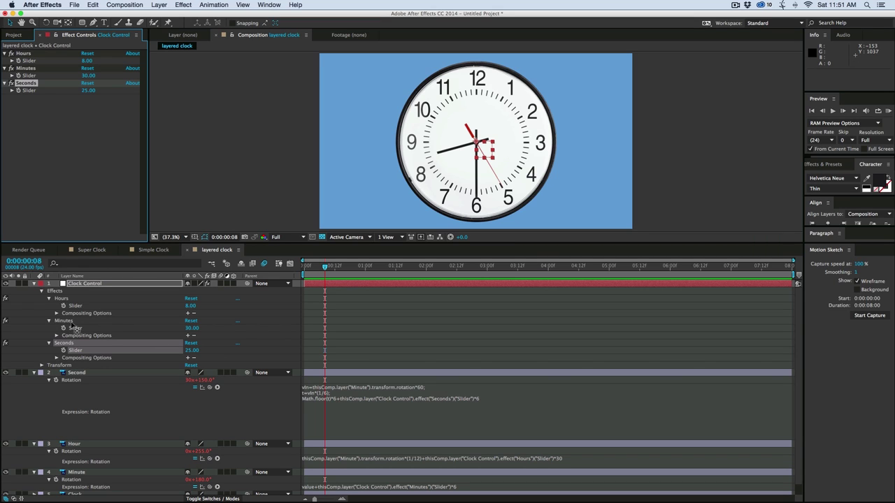
left_click_drag(325, 268, 288, 273)
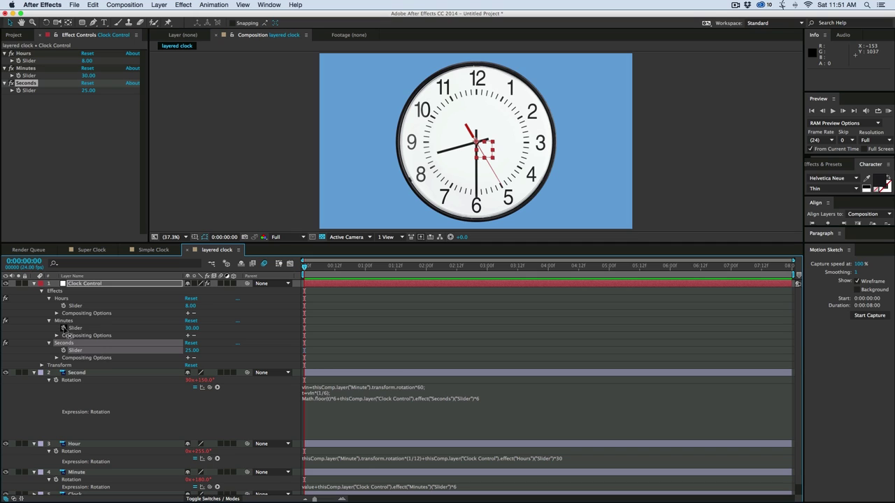
left_click(64, 328)
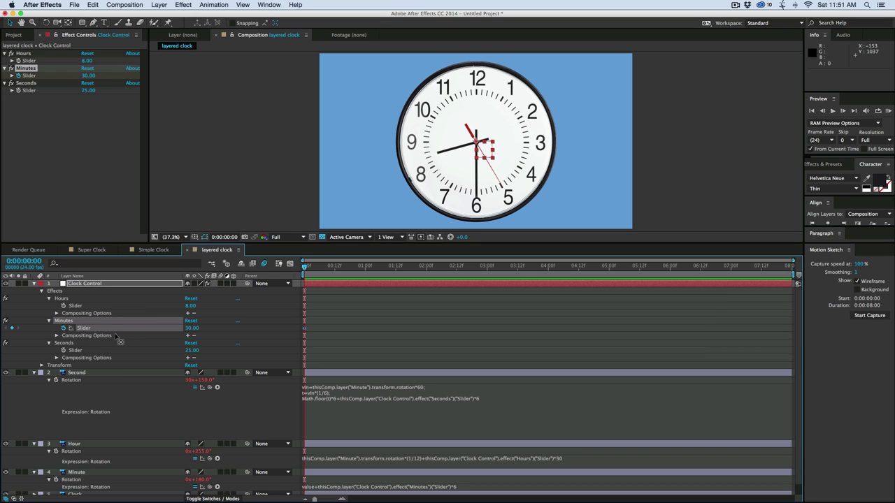
left_click(368, 269)
key("End")
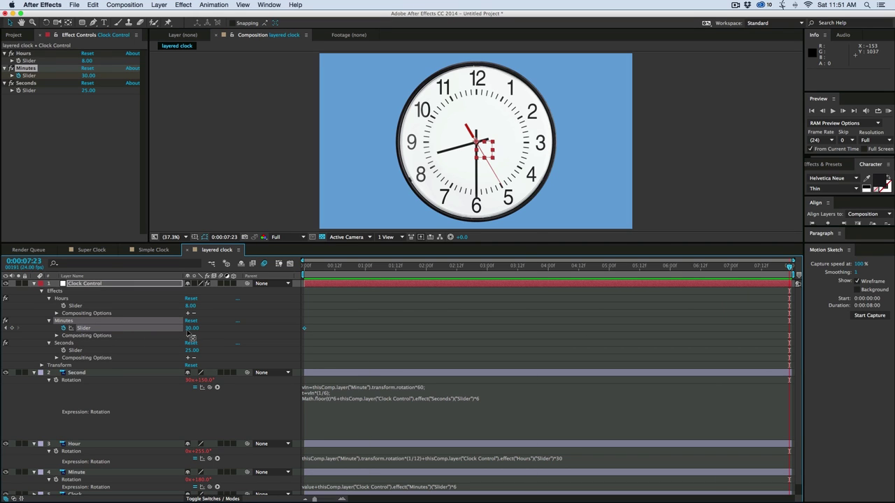
left_click(191, 328)
type("31")
left_click(324, 338)
key("Home")
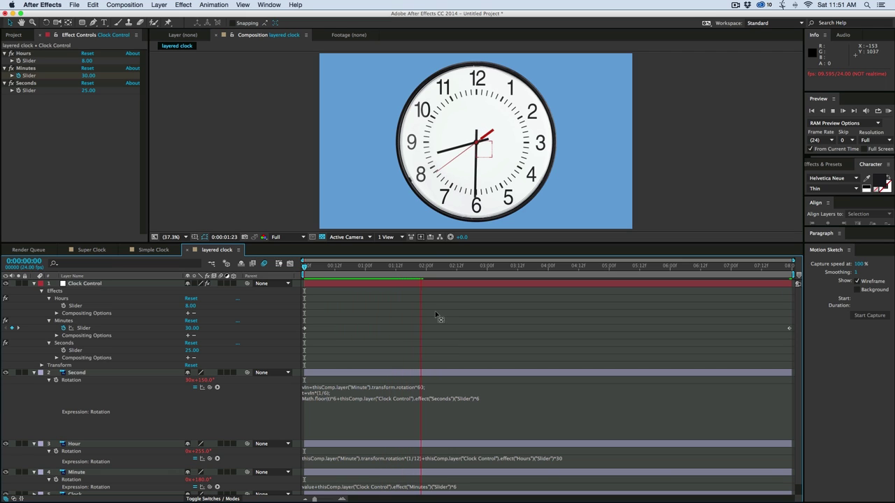
Collapse the hand layers' properties and replay the clock preview from the first frame.
key("r")
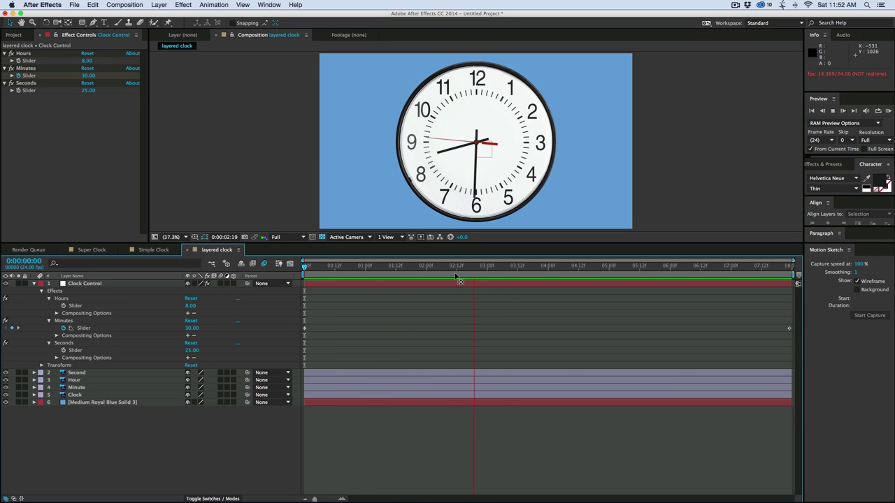
left_click(423, 267)
key("Home")
key("KP_0")
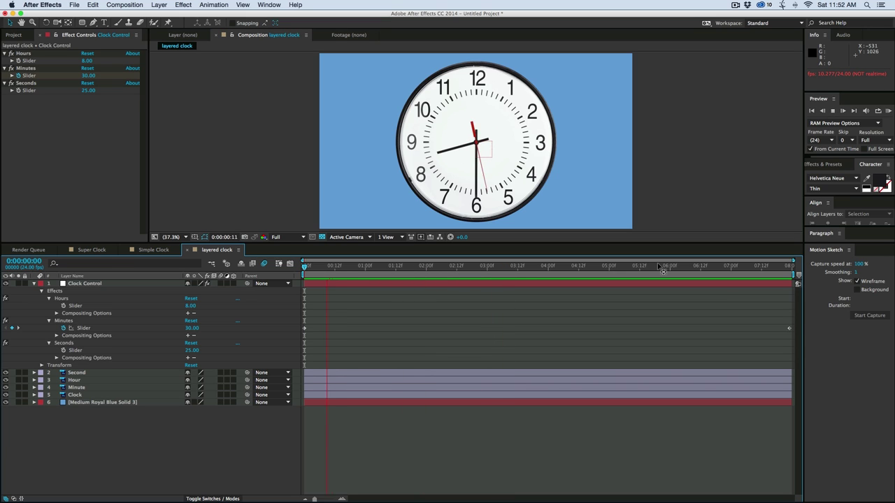